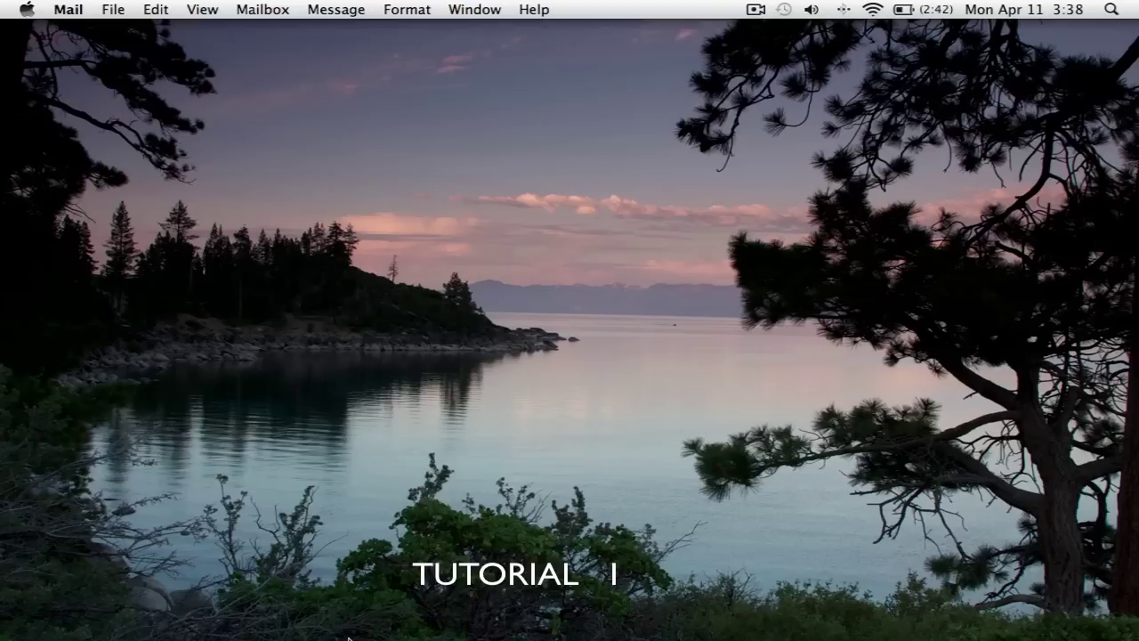
Open Mail and display its General preferences
mouse_move(341, 637)
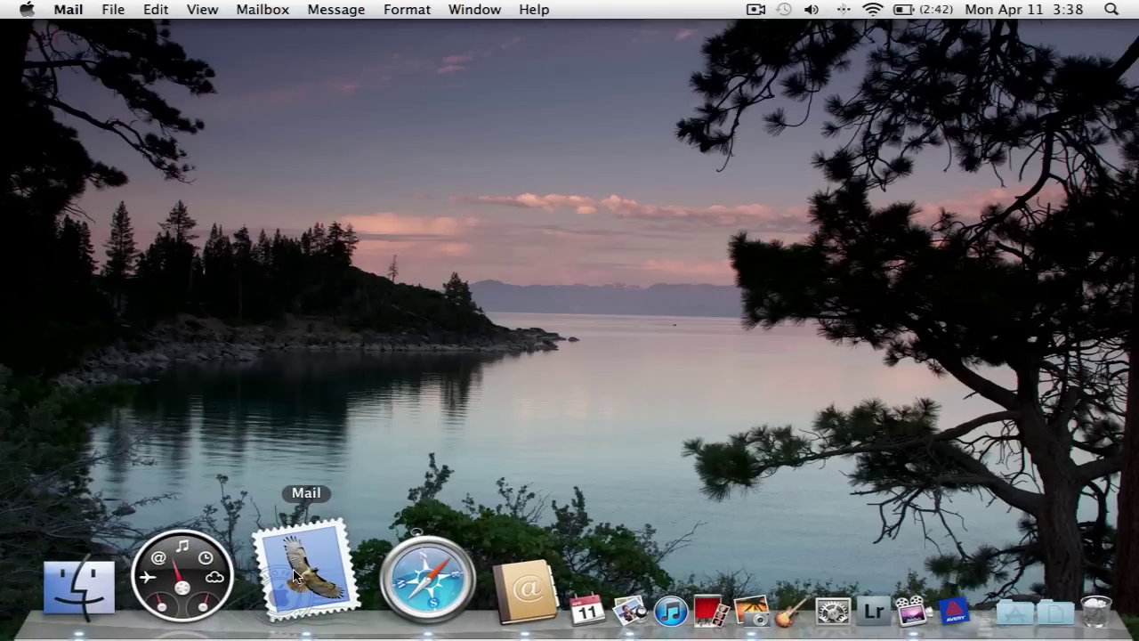
click(299, 574)
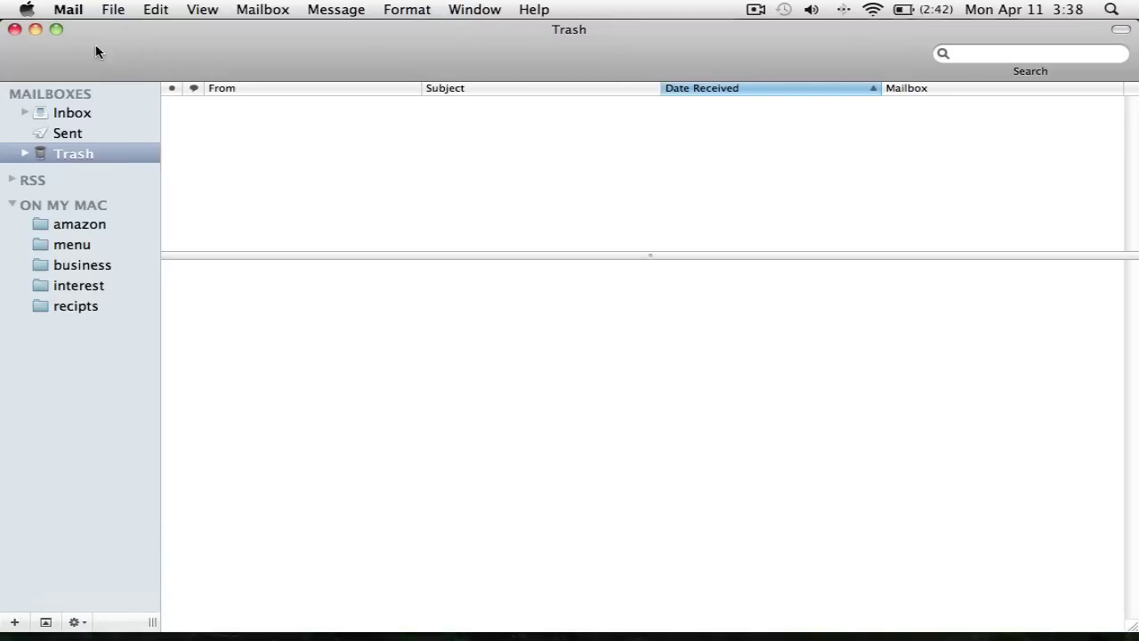
click(69, 10)
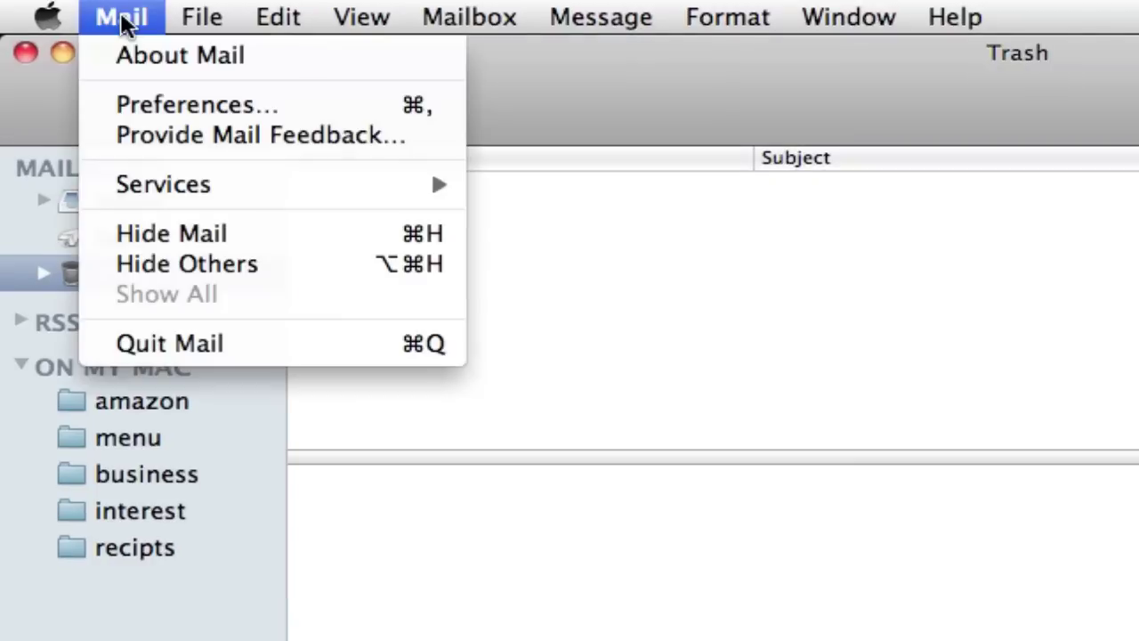
click(133, 108)
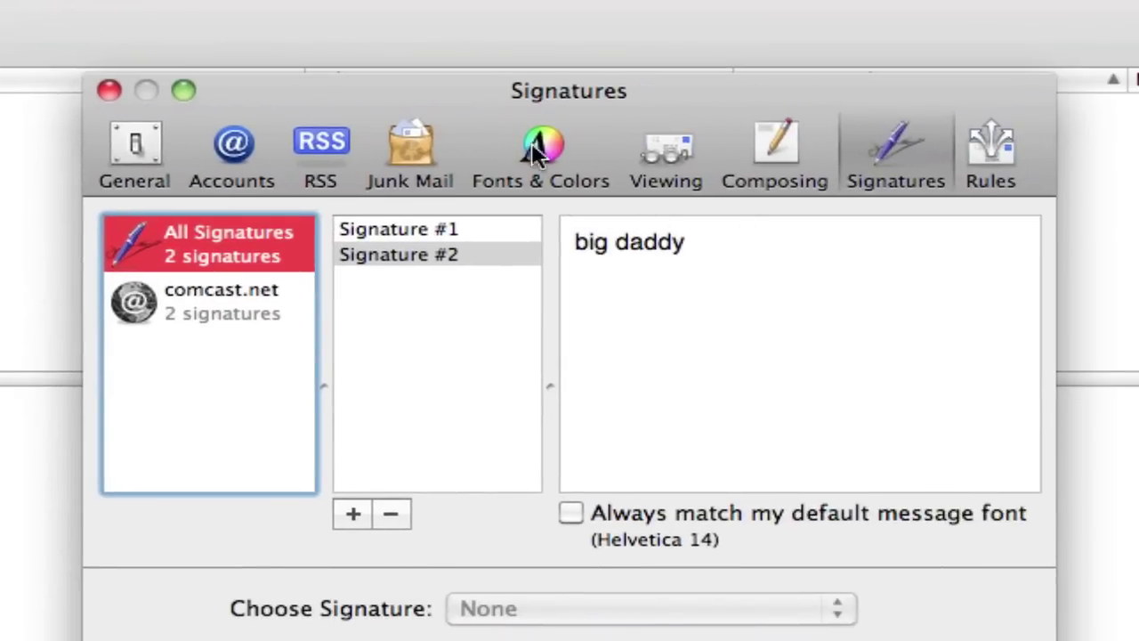
click(135, 147)
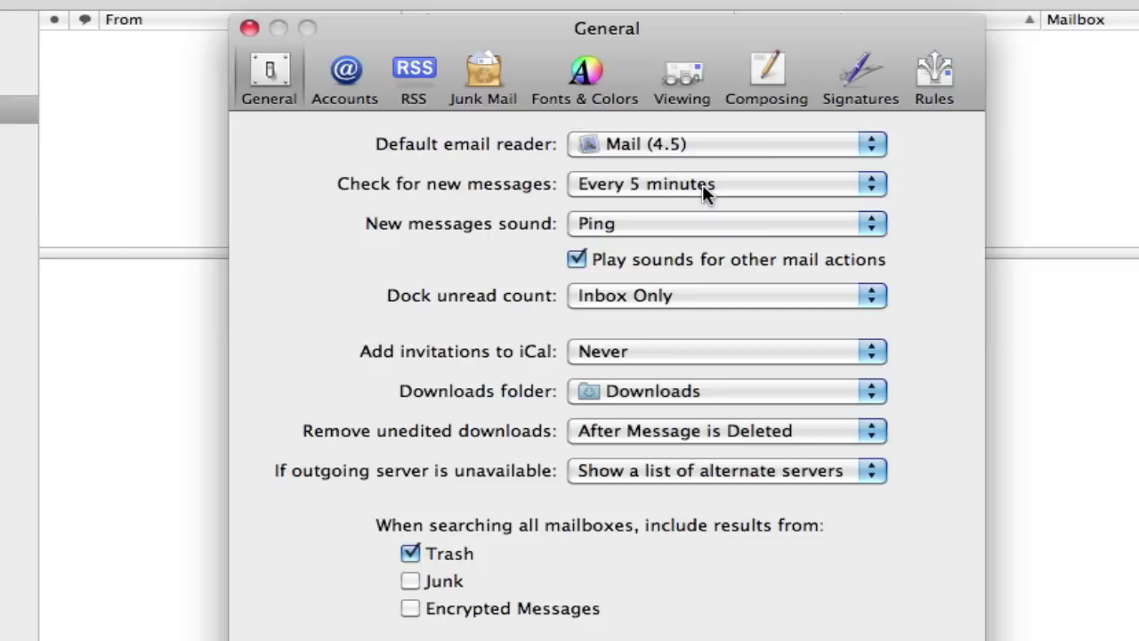
Review the intervals for checking new messages and set the new messages sound to Glass
click(881, 183)
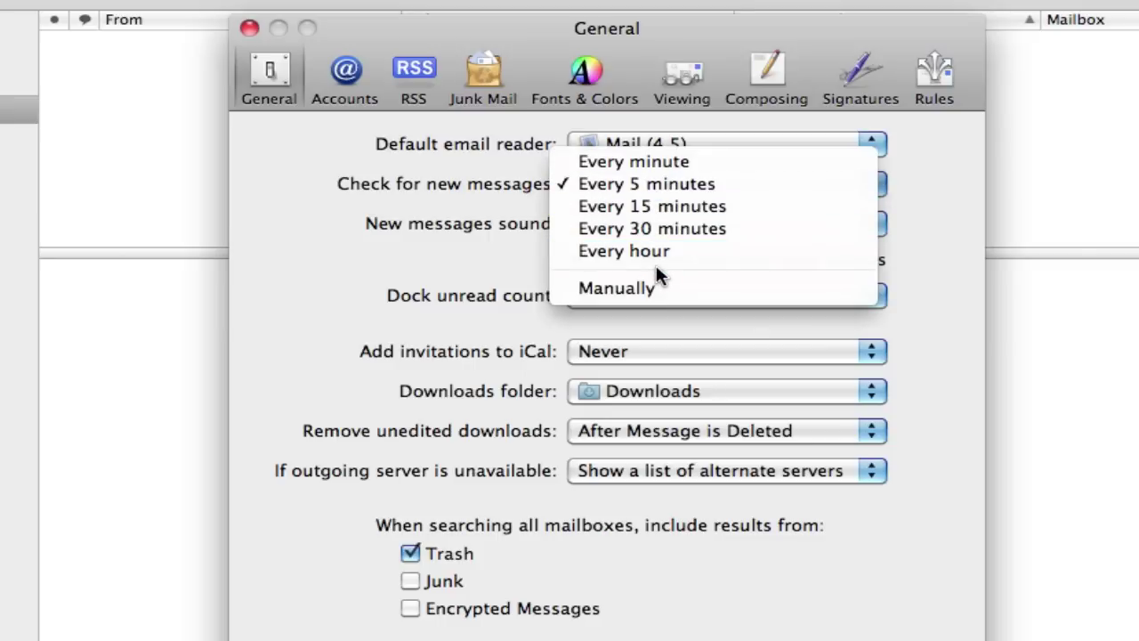
click(913, 214)
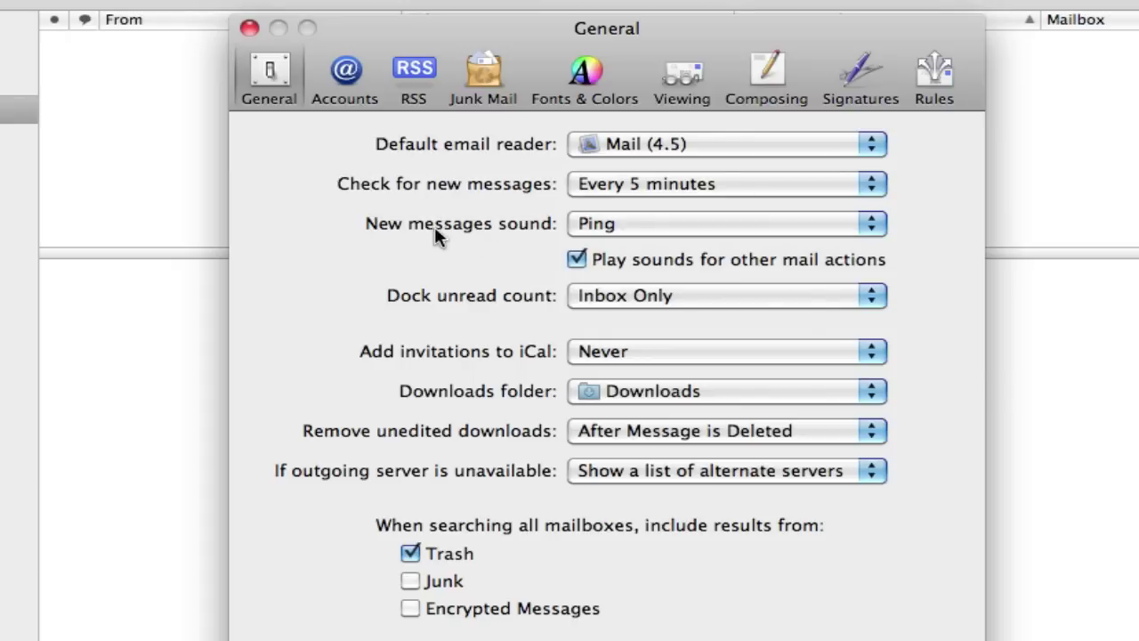
click(871, 229)
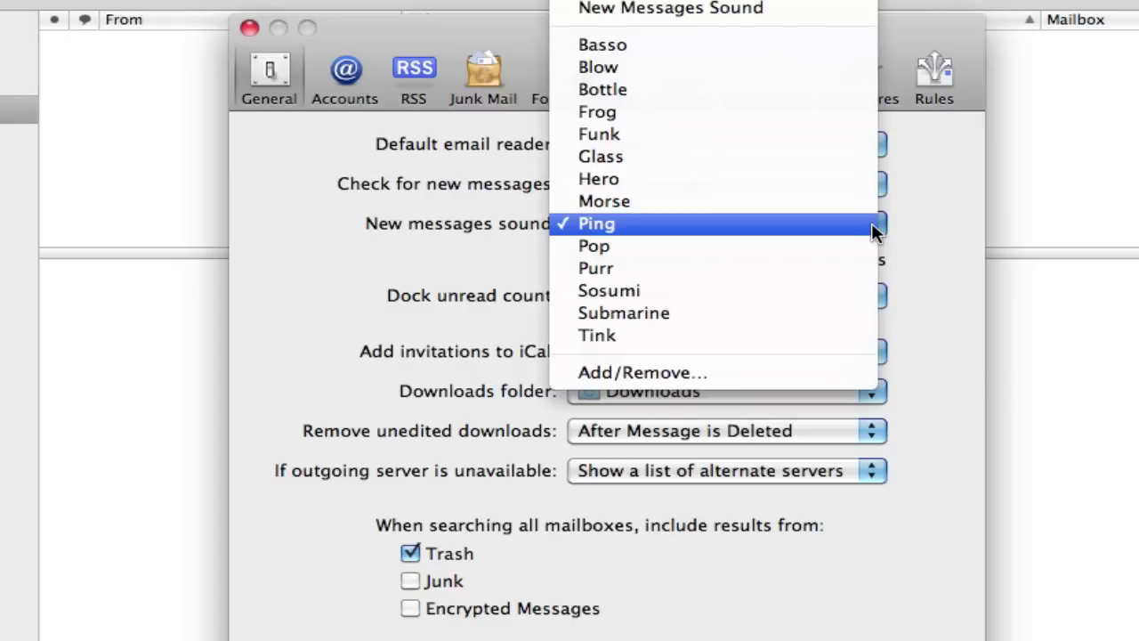
click(608, 156)
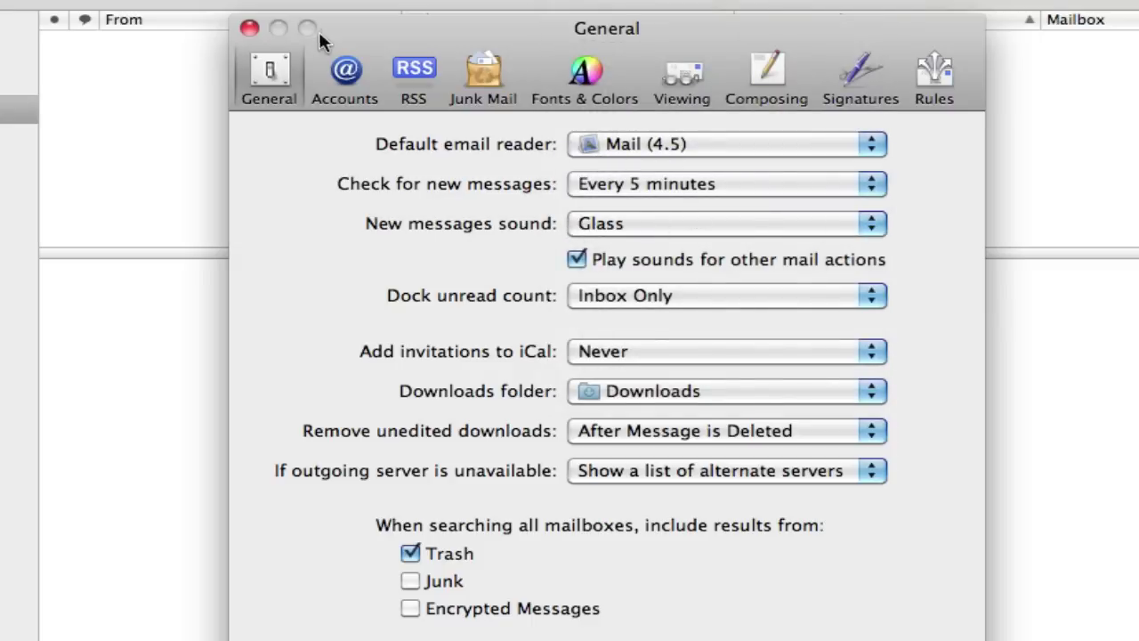
Set arriving junk mail to be marked as junk but left in the Inbox
click(480, 76)
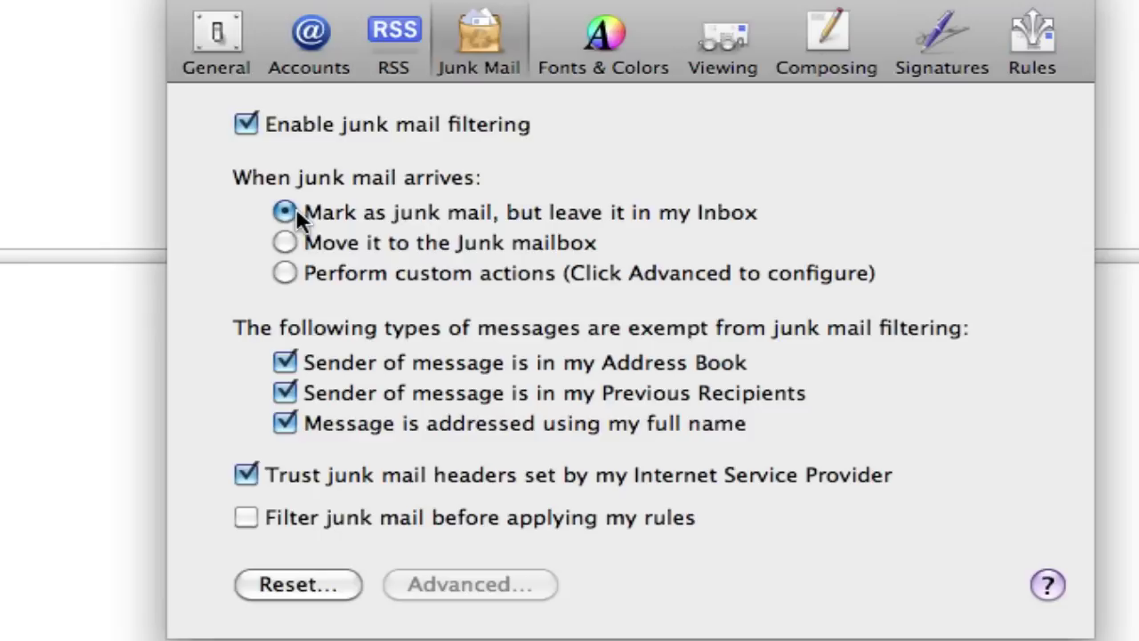
click(284, 212)
Review the family, typeface and size options for the mailbox font in the Fonts & Colors preferences
click(605, 32)
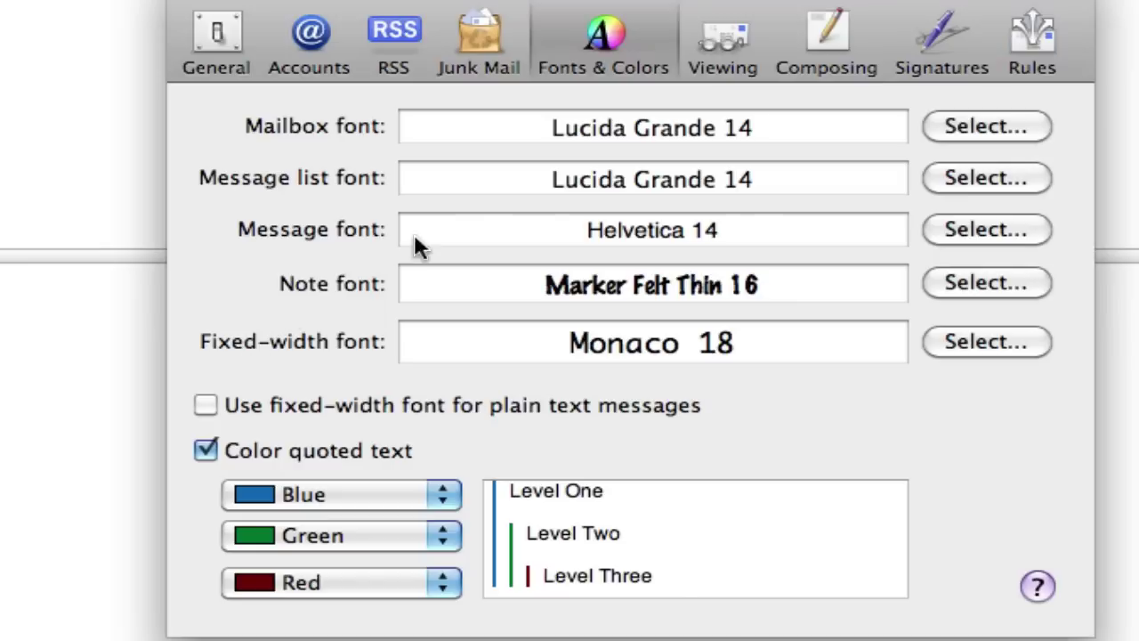
click(974, 129)
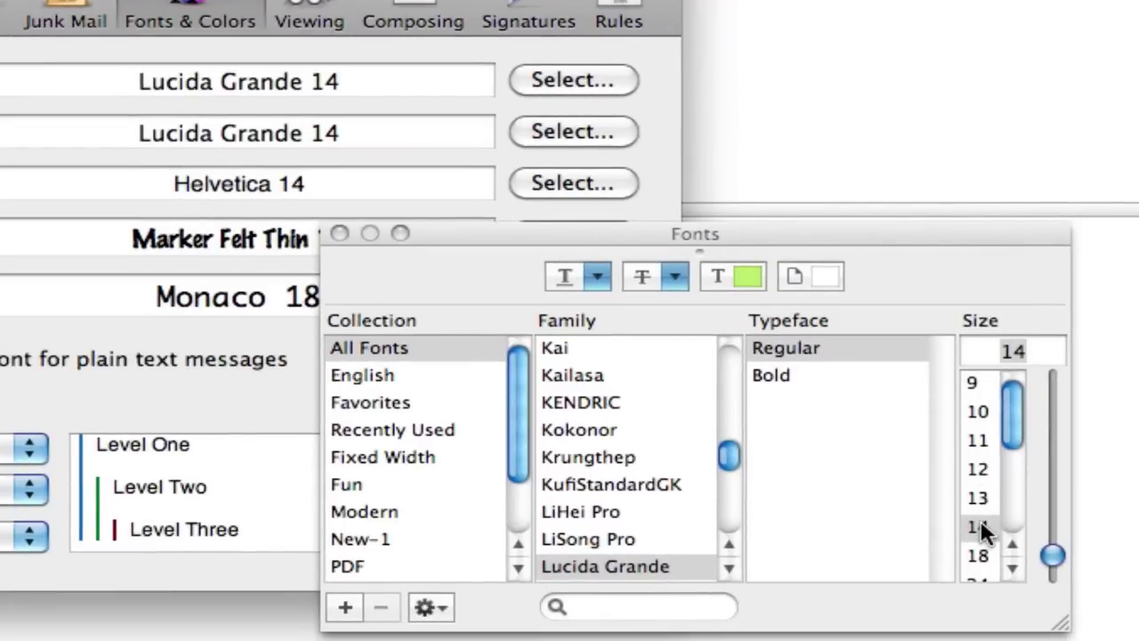
click(978, 412)
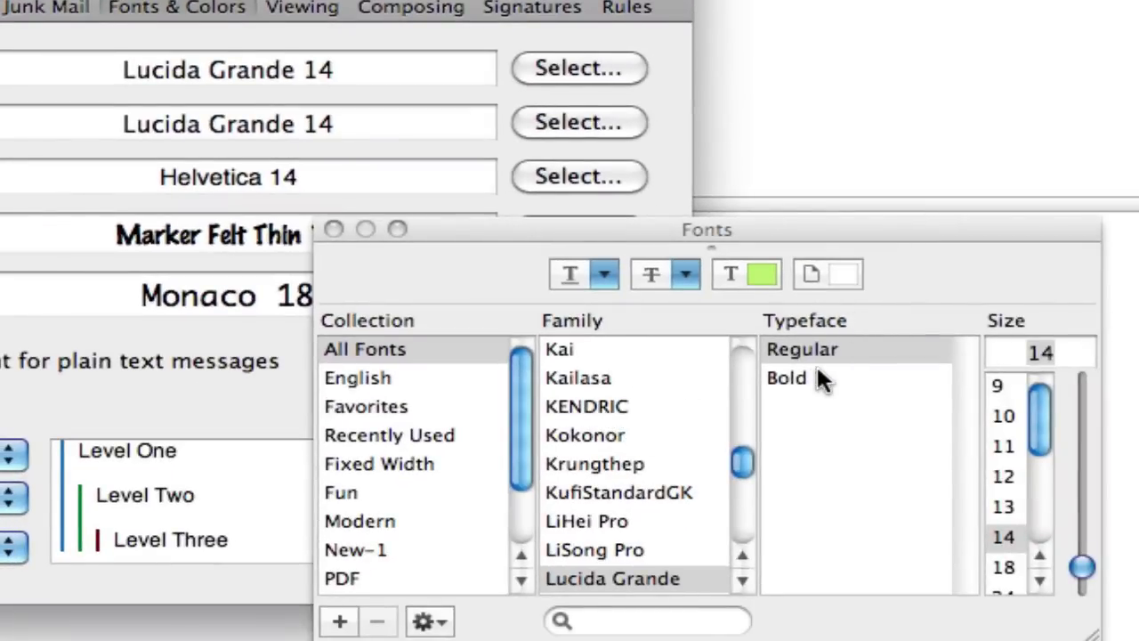
click(335, 230)
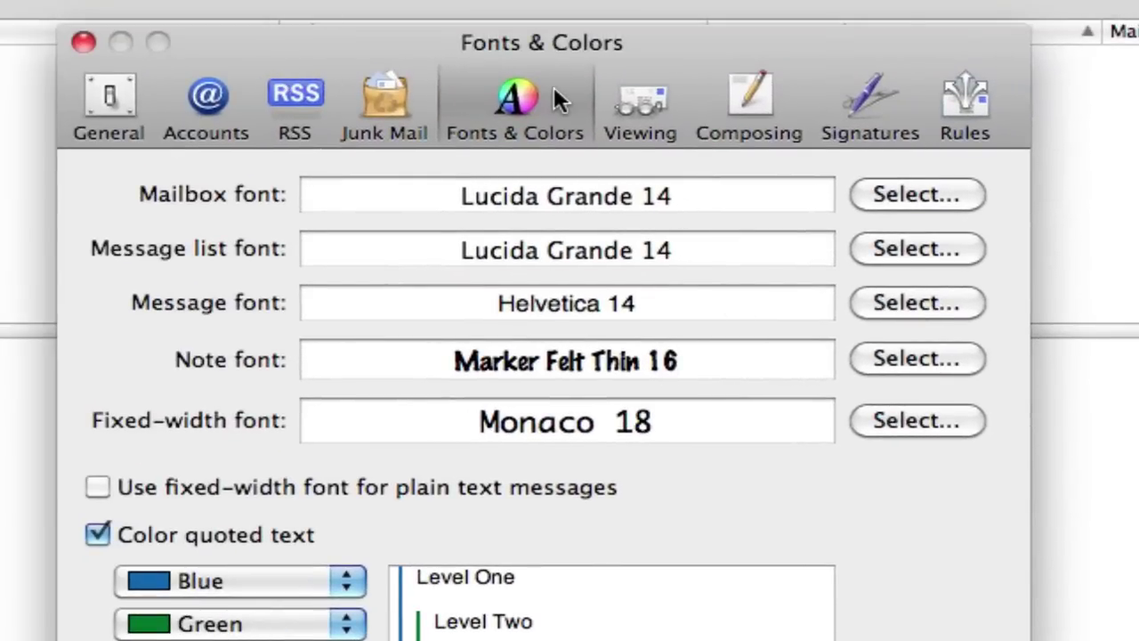
Examine the message format and spell-check choices in the Composing preferences without changing them
click(761, 90)
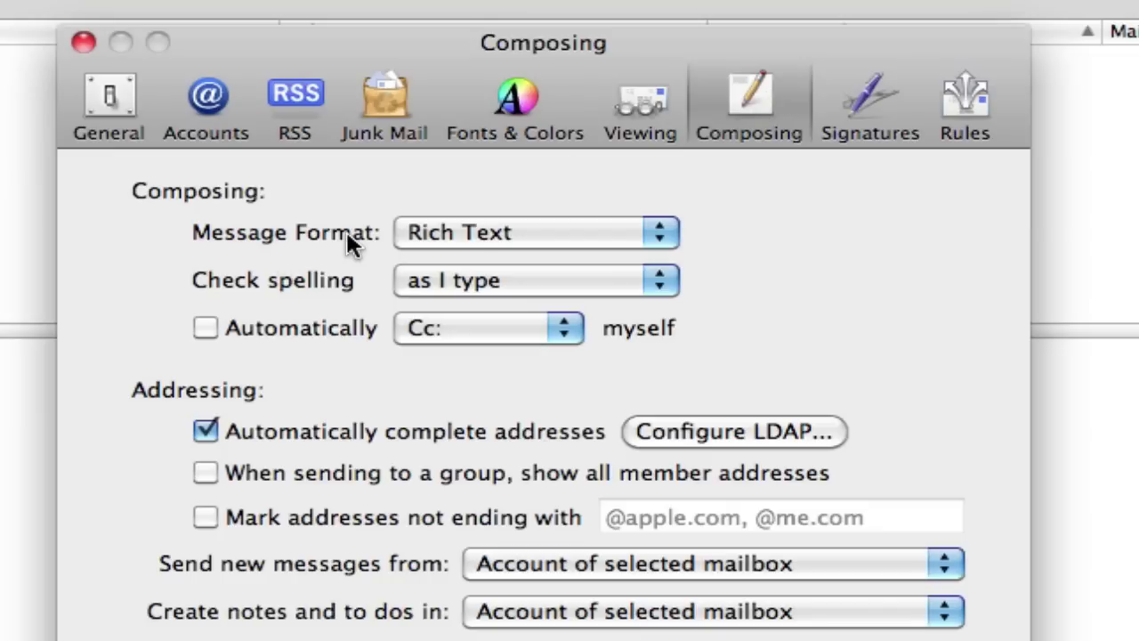
click(655, 227)
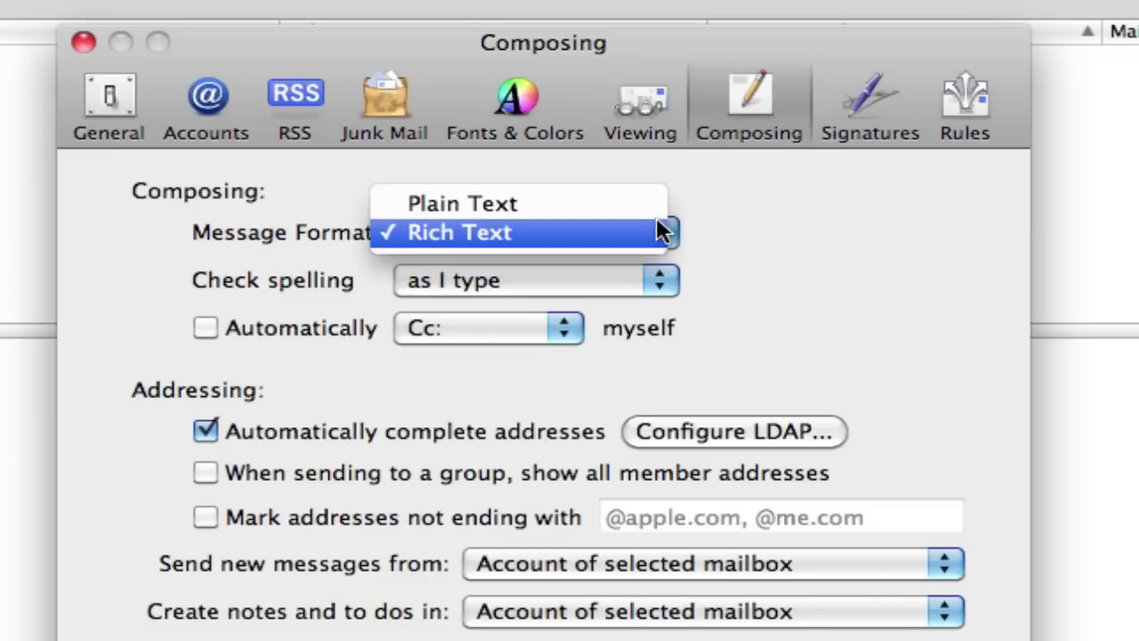
click(712, 236)
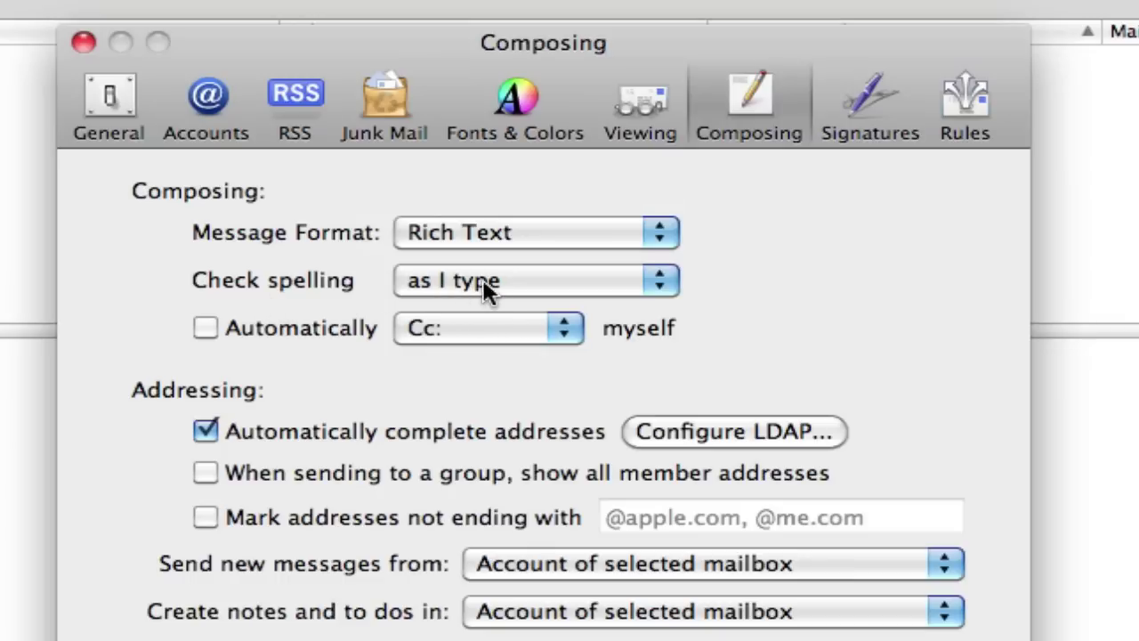
click(657, 288)
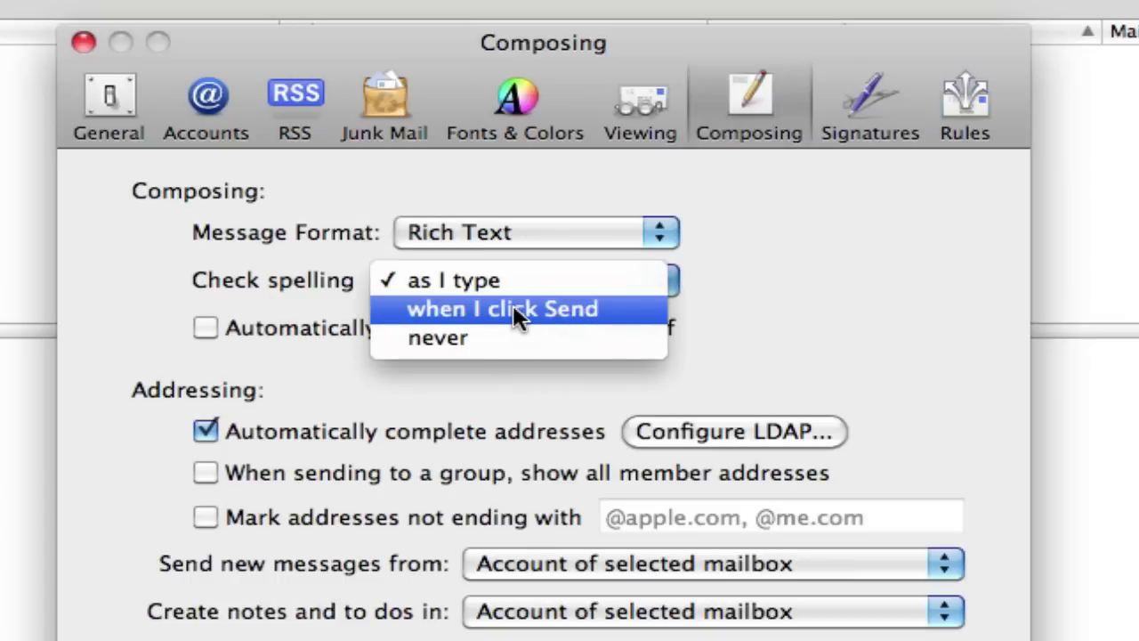
click(722, 313)
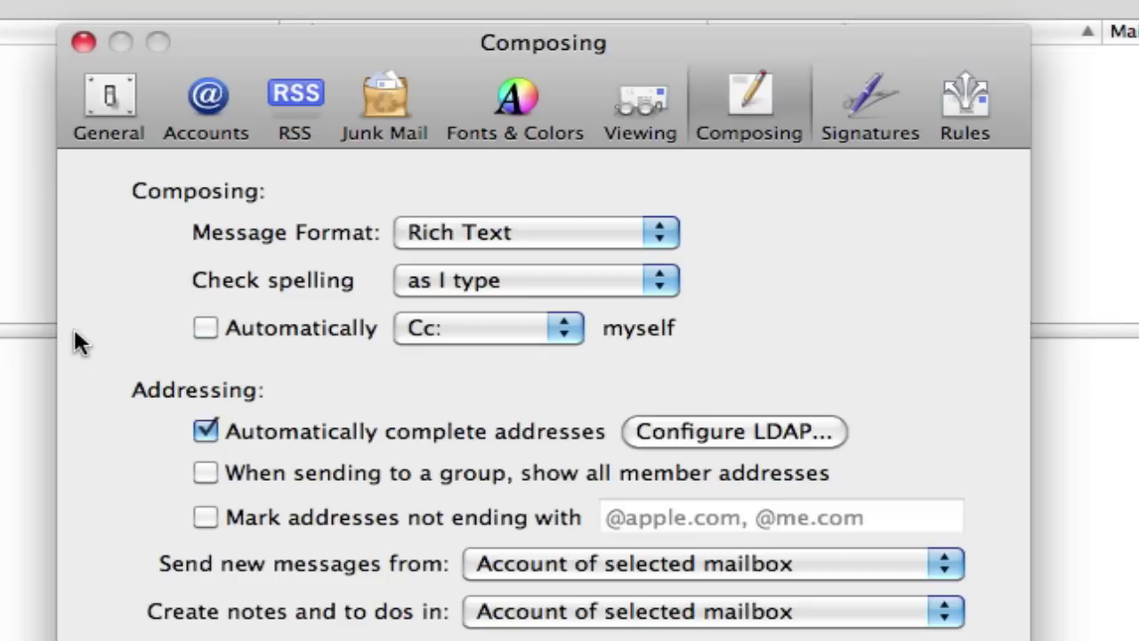
Display the content of Signature #1 in the Signatures preferences, with All Signatures selected
click(888, 120)
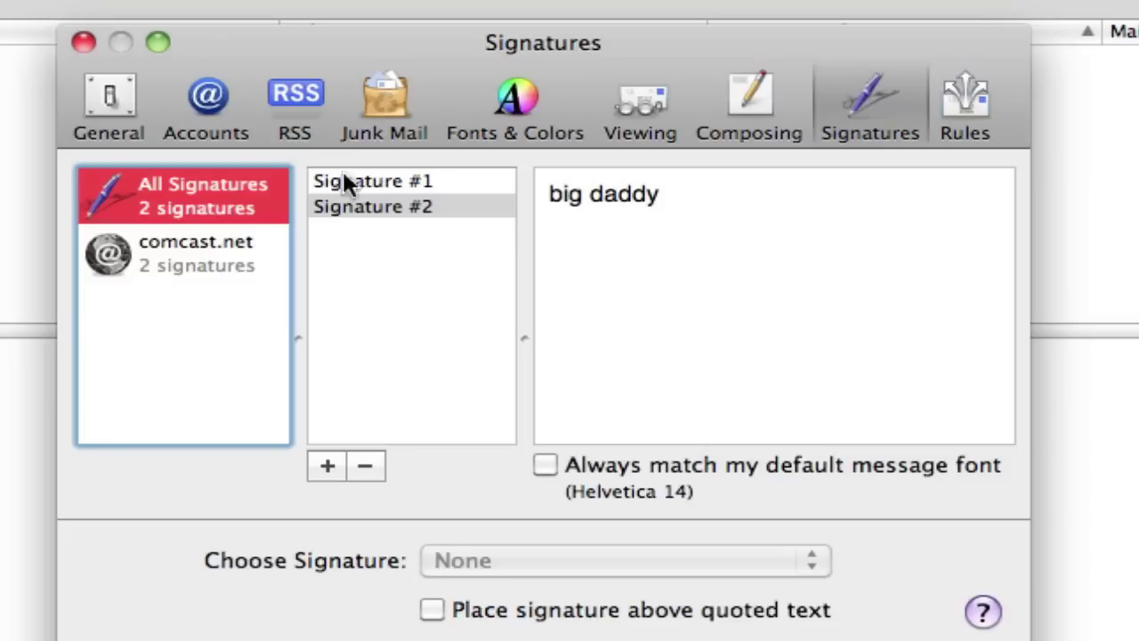
click(339, 181)
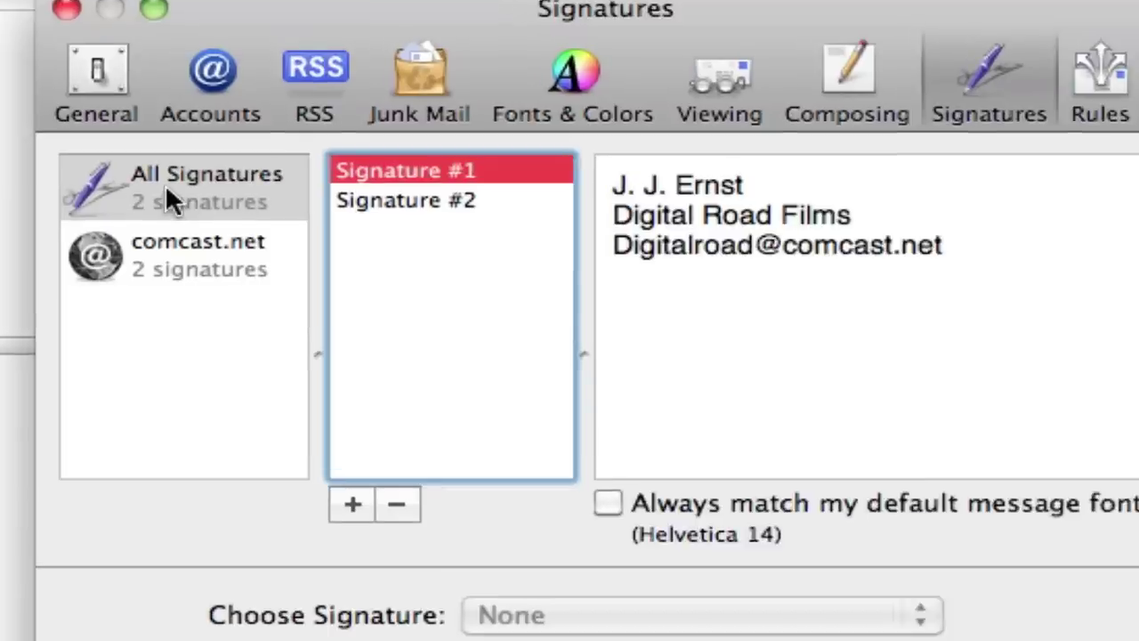
click(167, 187)
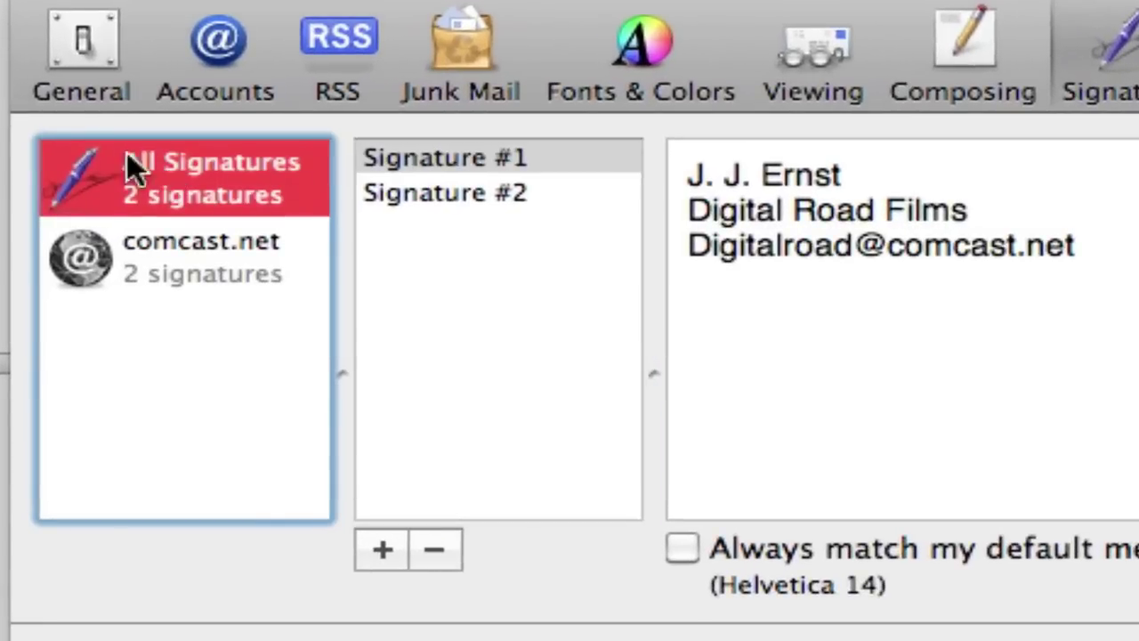
Add a new signature under All Signatures and clear its default text
click(383, 549)
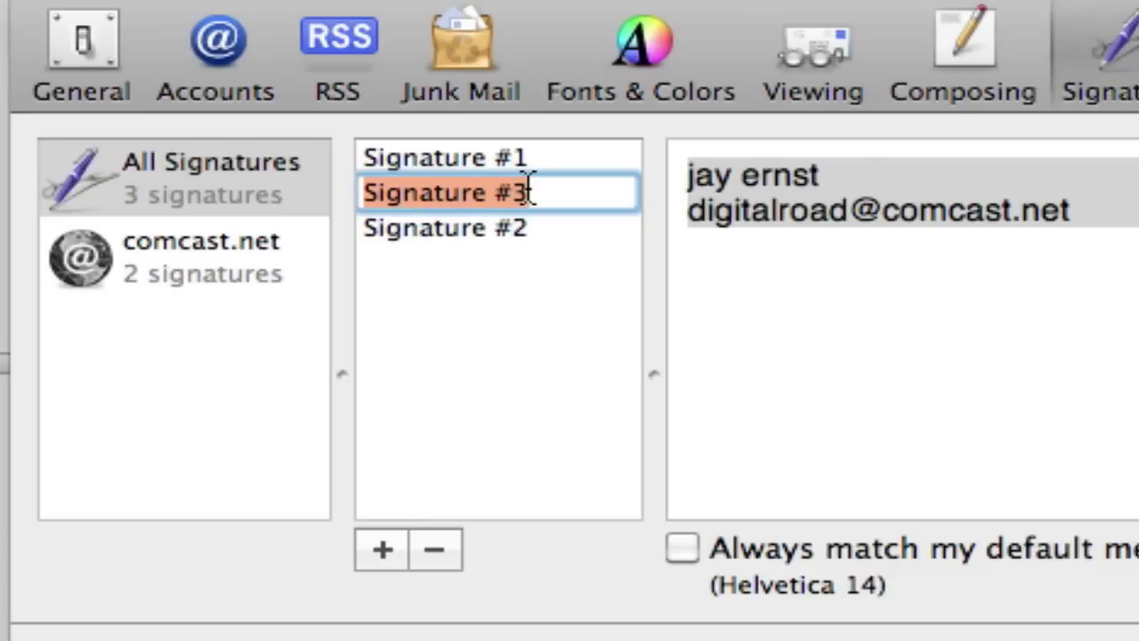
mouse_move(1097, 220)
mouse_down()
mouse_move(686, 209)
mouse_move(671, 173)
mouse_up()
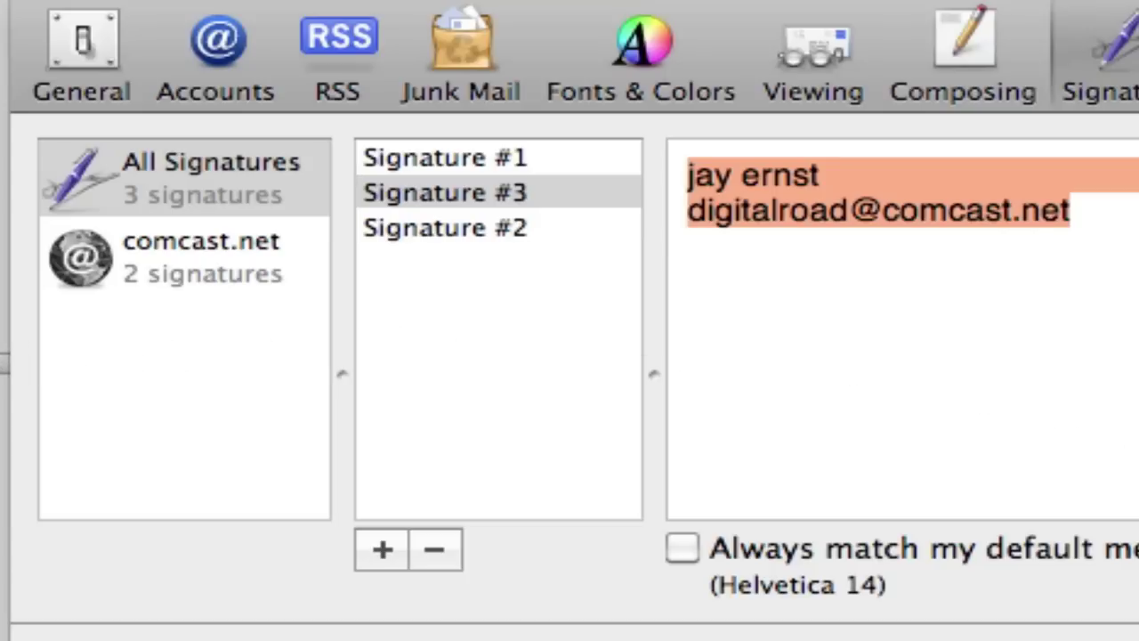
text(dad)
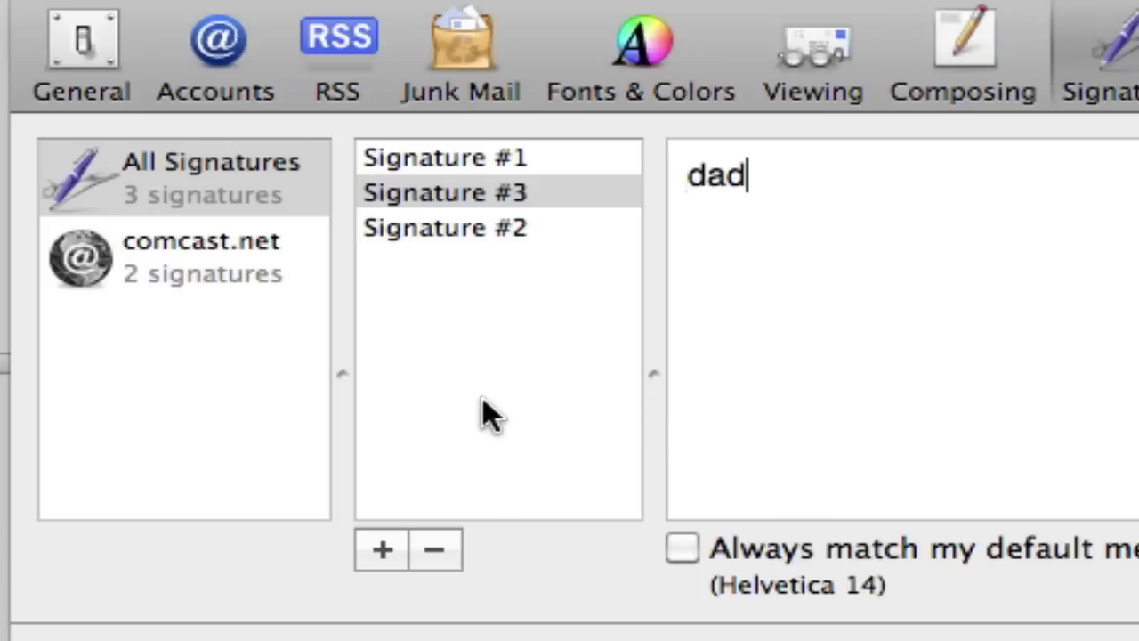
key(BackSpace)
key(BackSpace)
key(BackSpace)
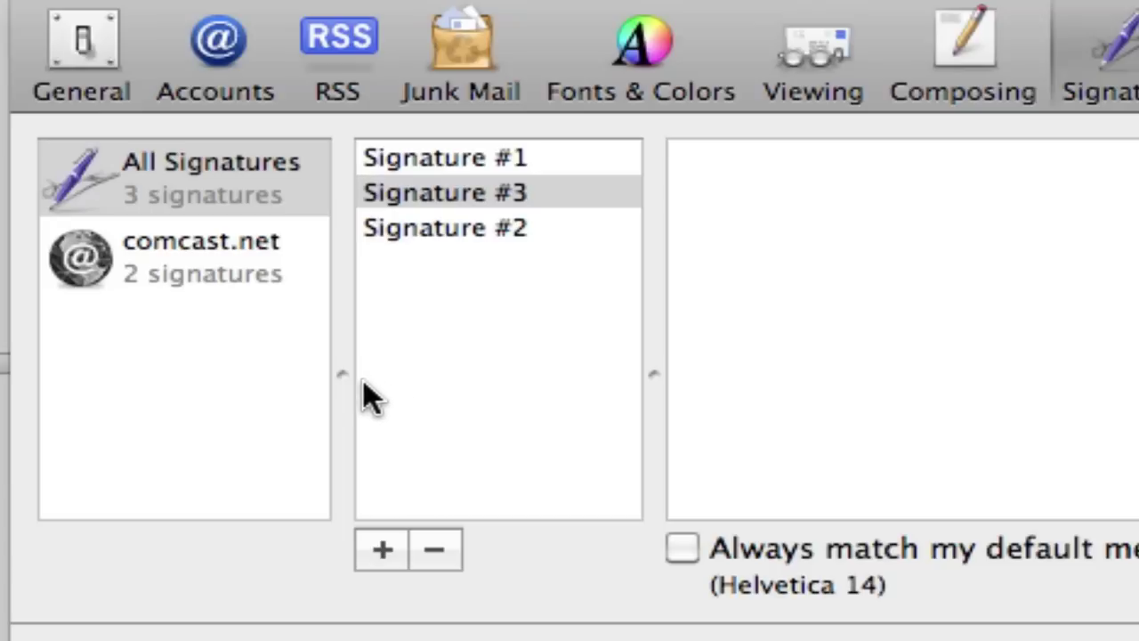
Write "have a nice day" as the text of the new signature
text(have )
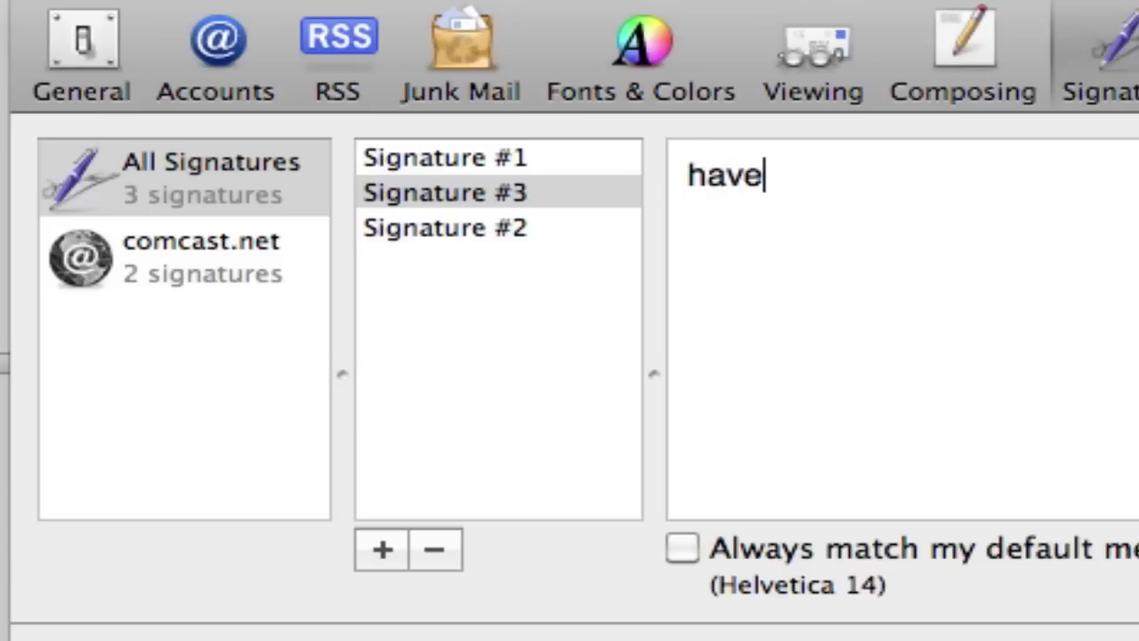
text(a nive )
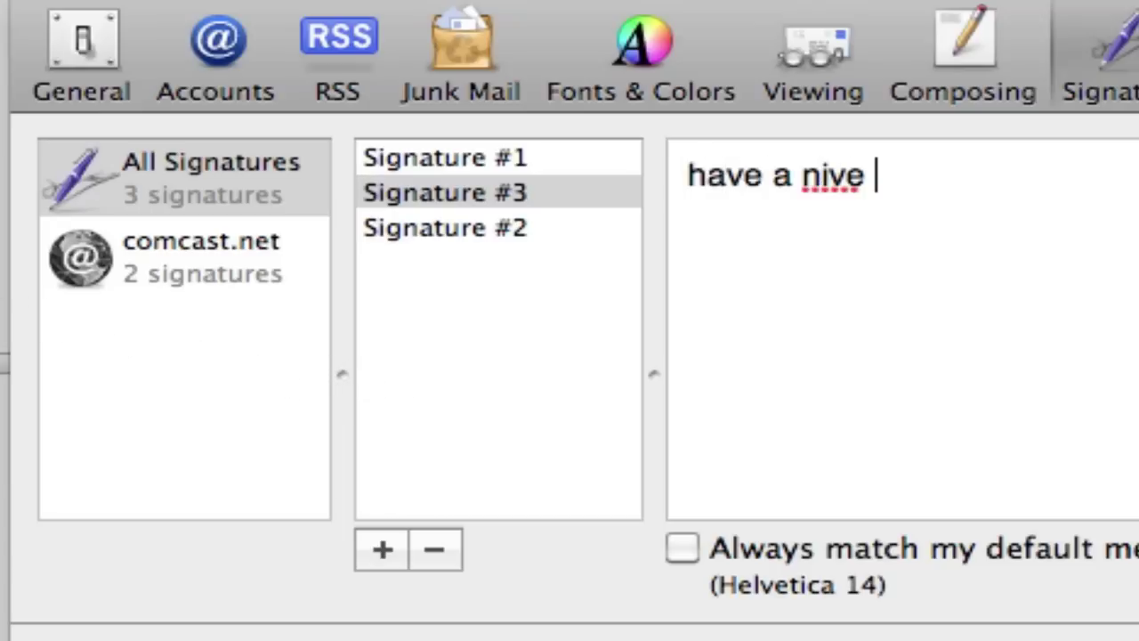
text(day)
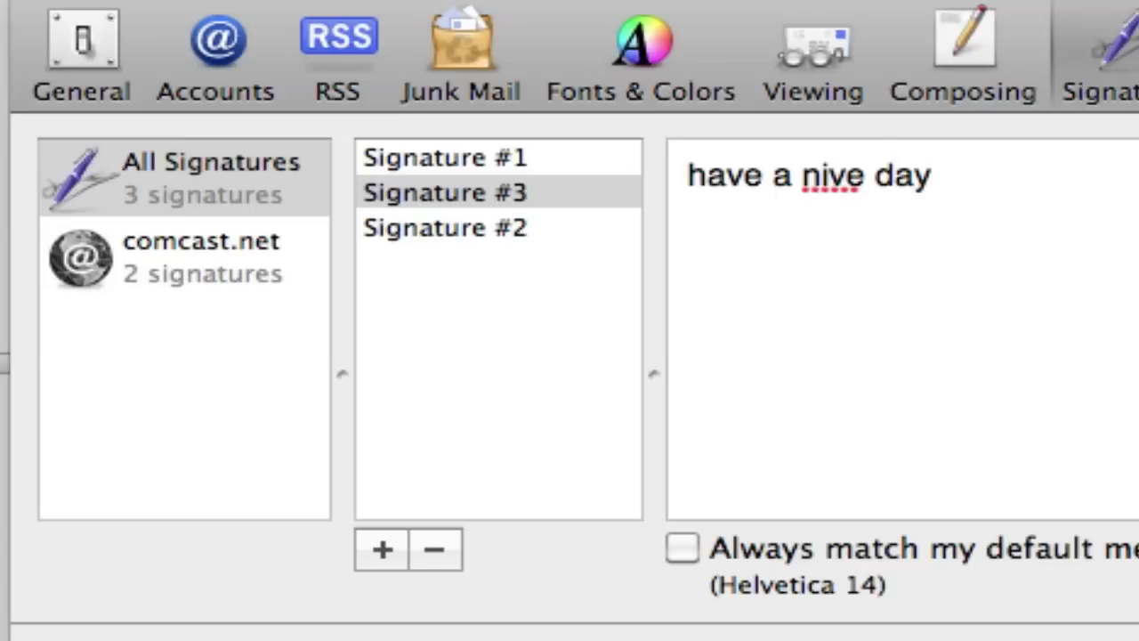
key(BackSpace)
key(BackSpace)
key(BackSpace)
key(BackSpace)
key(BackSpace)
key(BackSpace)
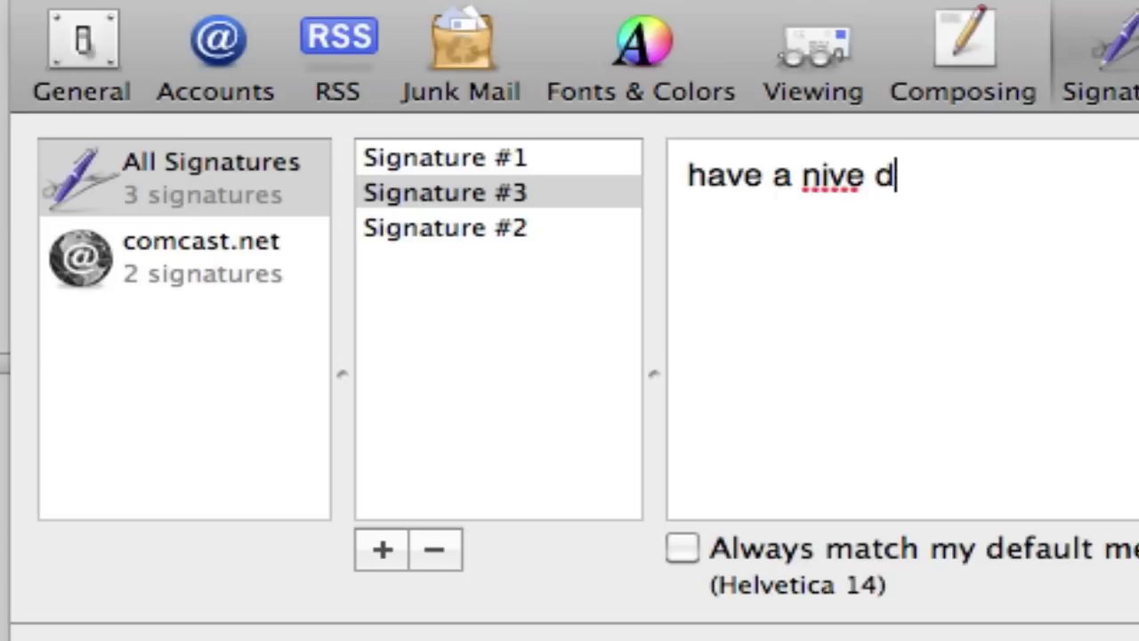
text(ce day)
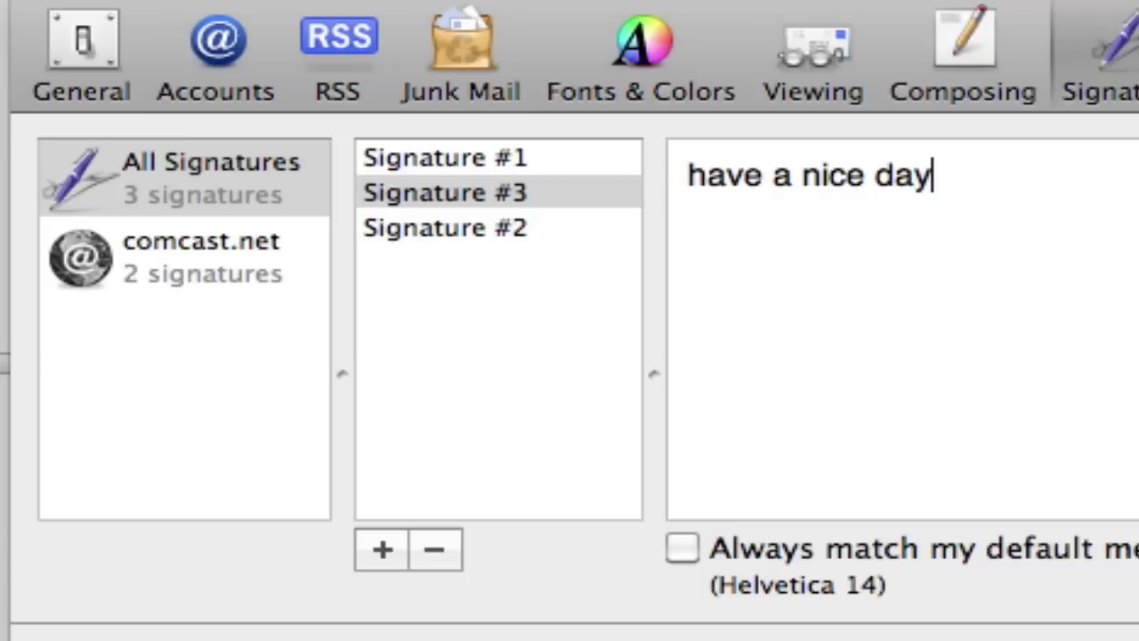
click(544, 352)
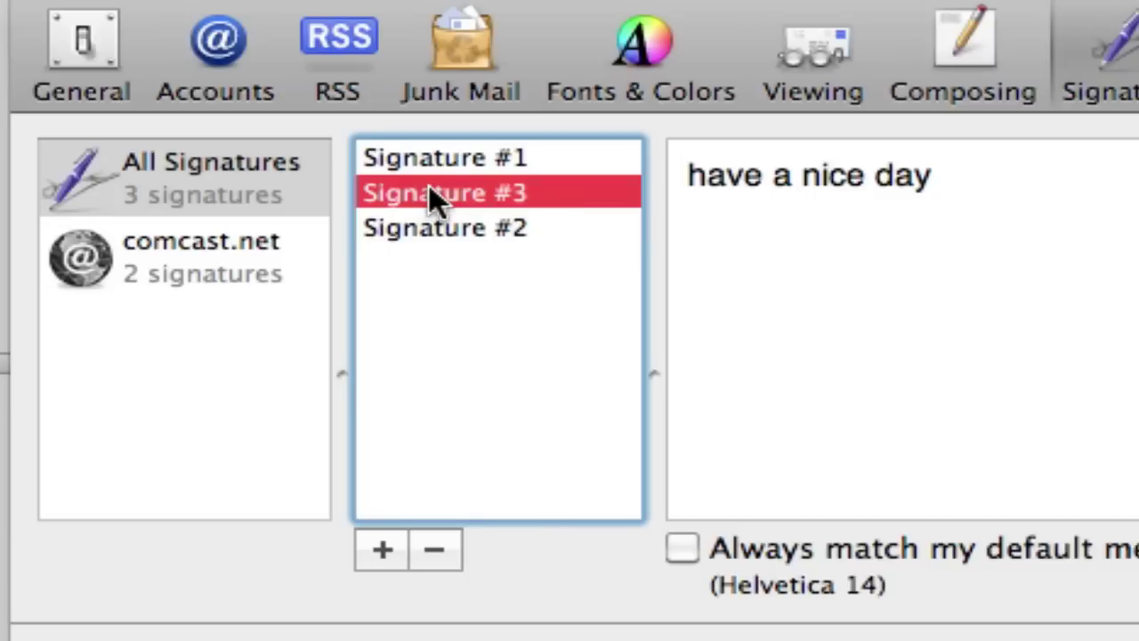
Assign the "have a nice day" signature to the comcast.net account, add another signature with its default text, and close the preferences
mouse_move(450, 189)
mouse_down()
mouse_move(338, 196)
mouse_move(181, 259)
mouse_up()
click(382, 549)
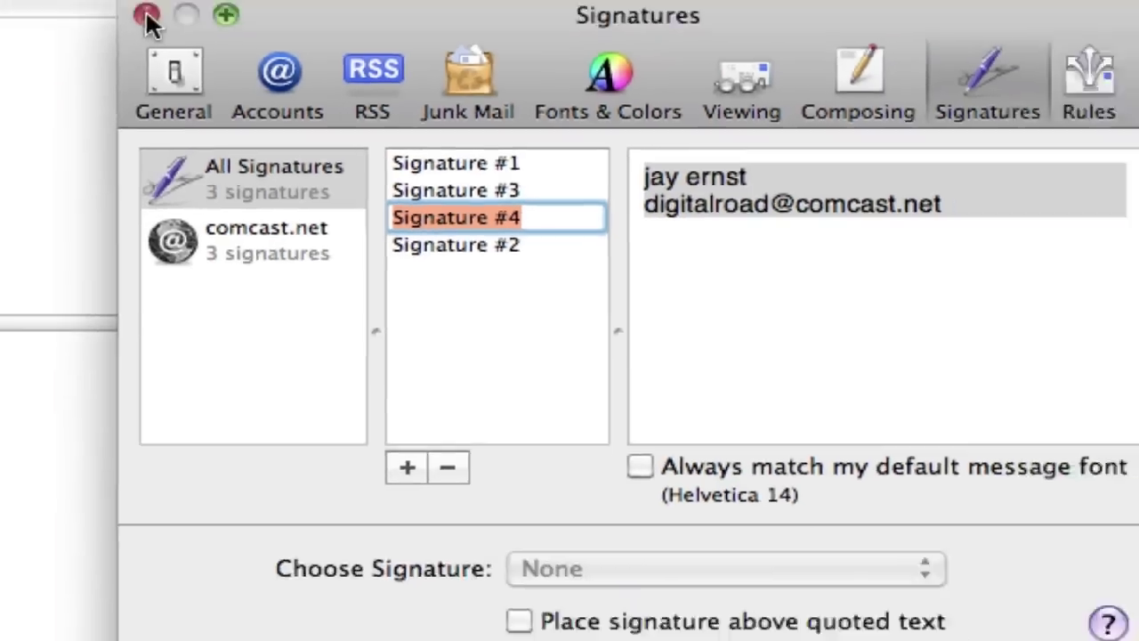
click(147, 16)
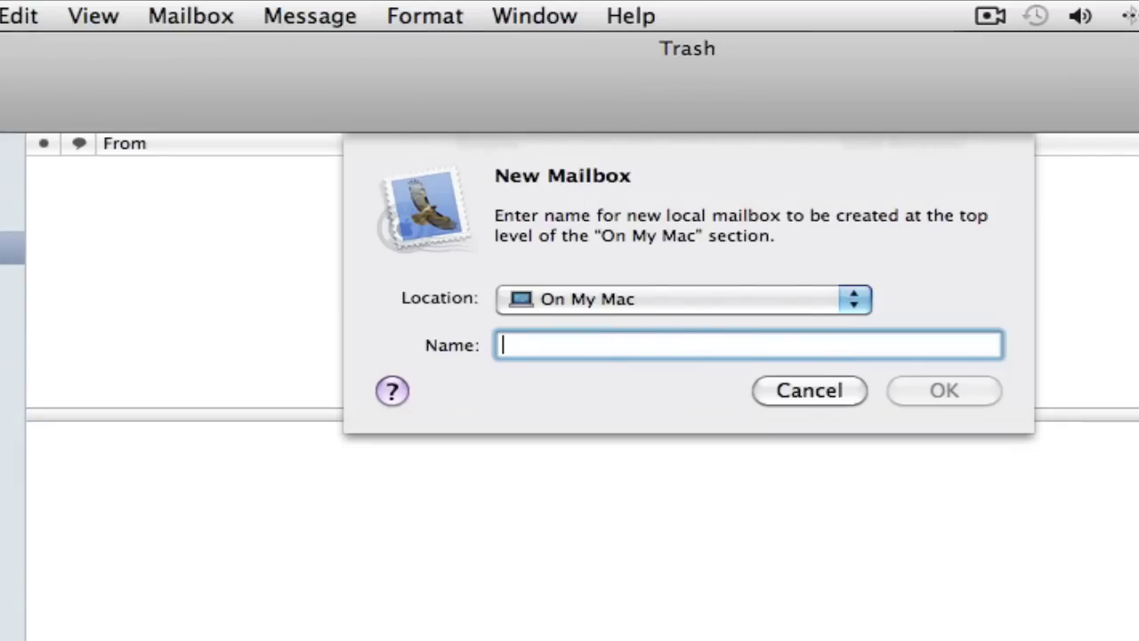
Create a local mailbox named "automobiles" under On My Mac and move it below recipts in the mailbox list
text(auto)
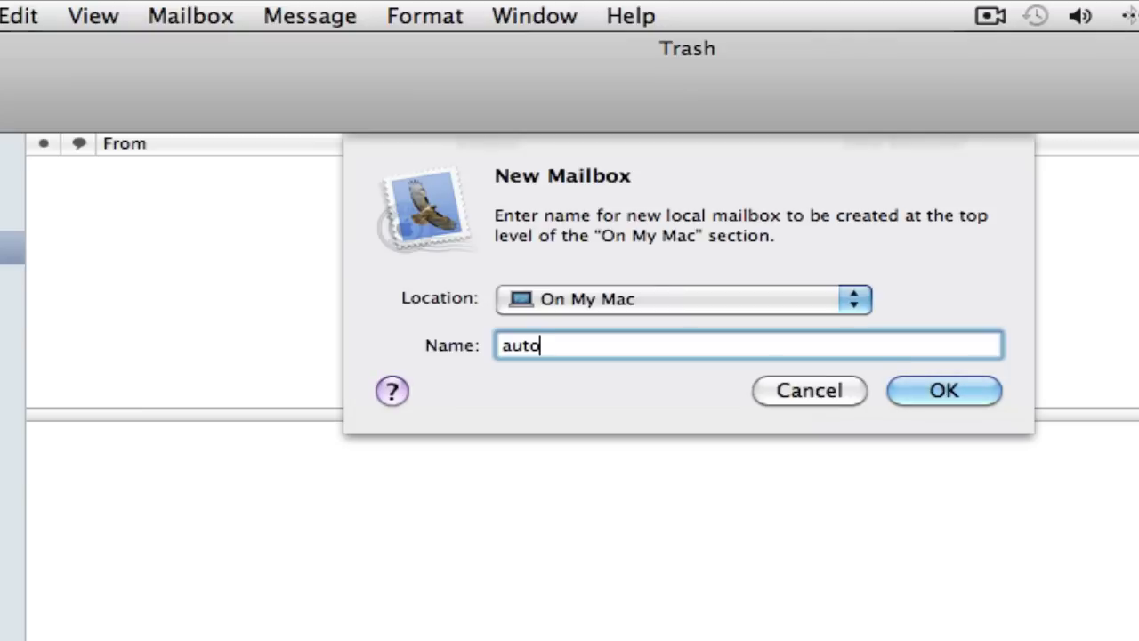
text(mobiles)
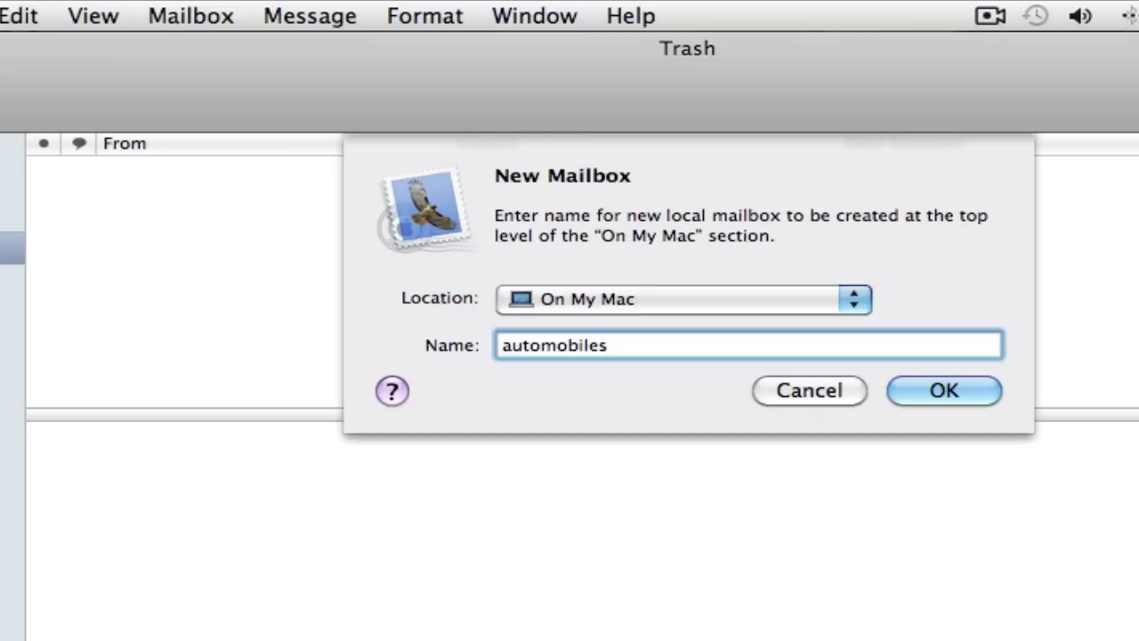
click(943, 390)
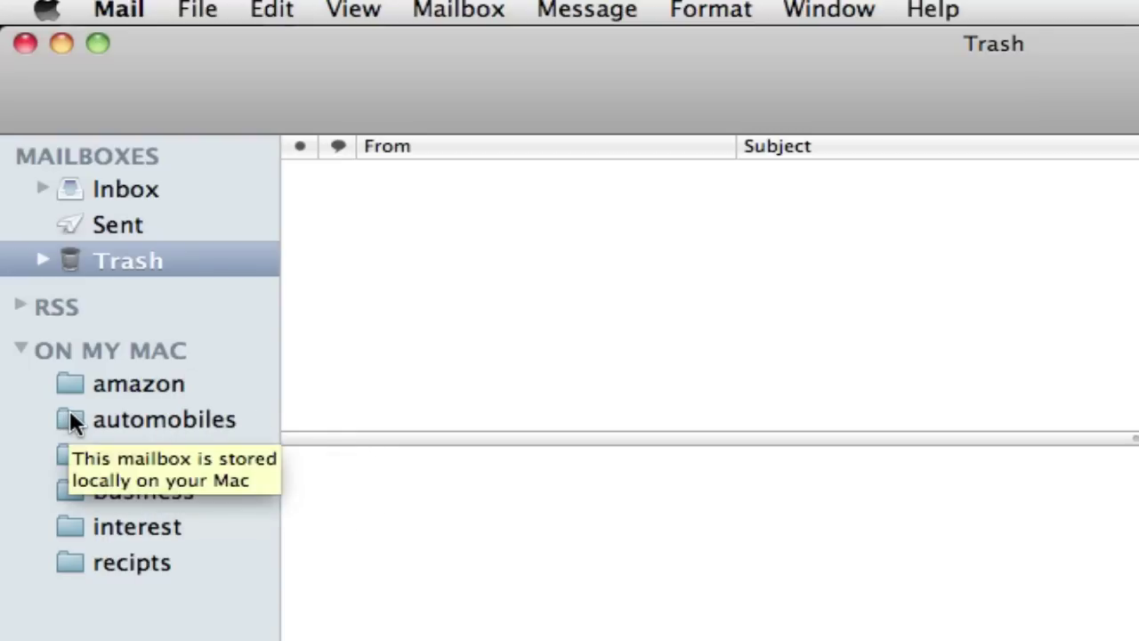
drag(68, 410, 70, 587)
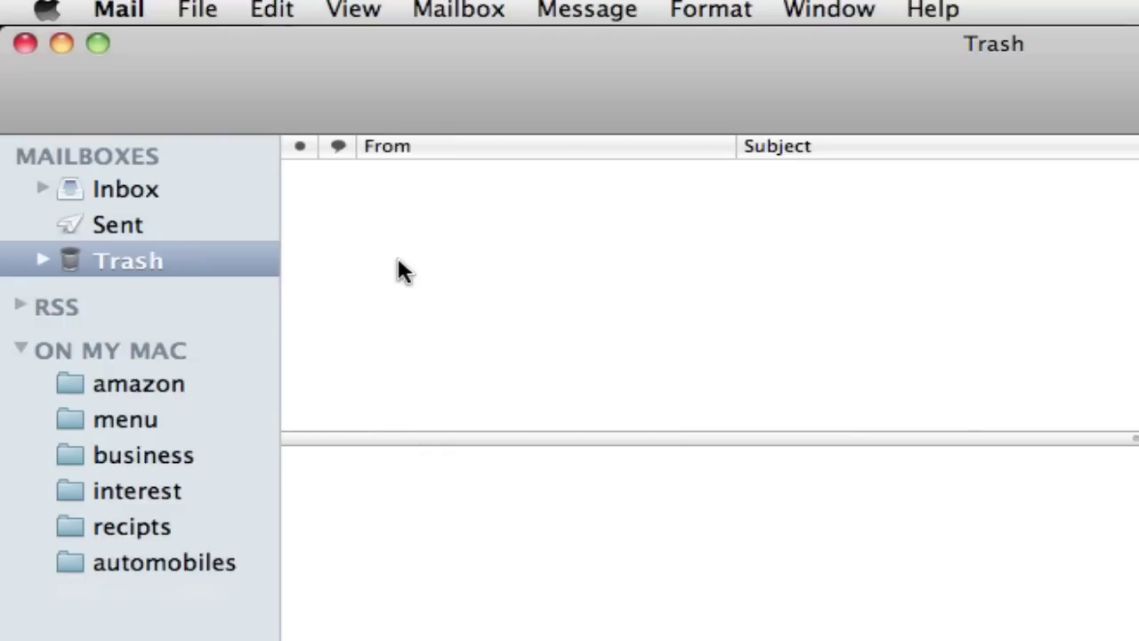
Try reordering the From, Subject and Date Received columns of the message list, and return them to their original order
mouse_move(275, 303)
mouse_down()
mouse_move(422, 308)
mouse_move(181, 300)
mouse_move(272, 309)
mouse_up()
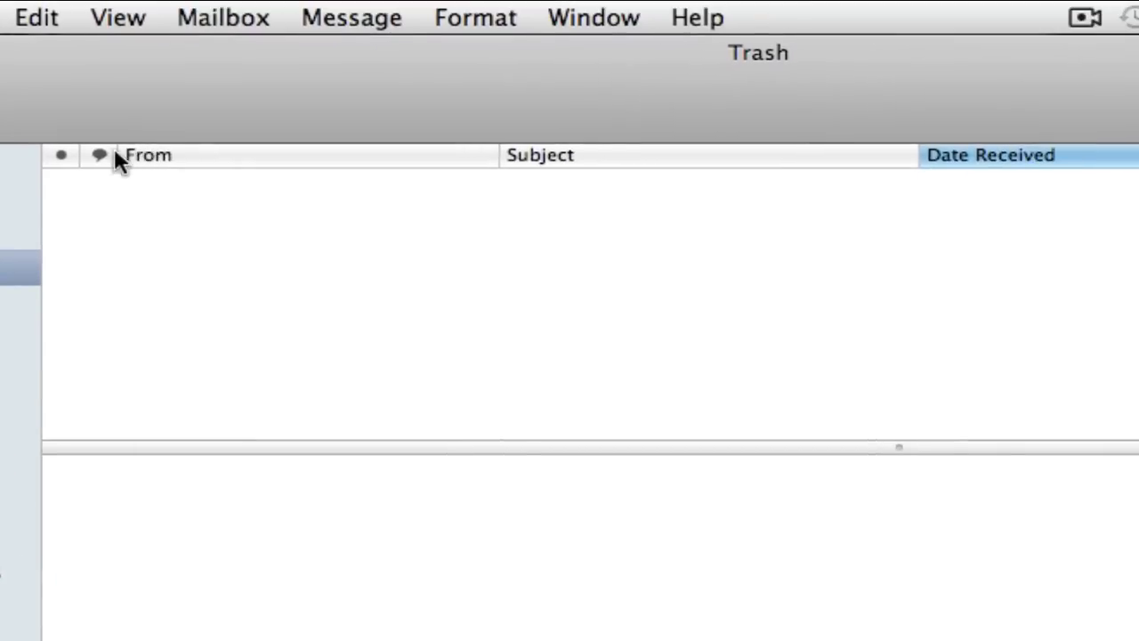
drag(143, 155, 495, 190)
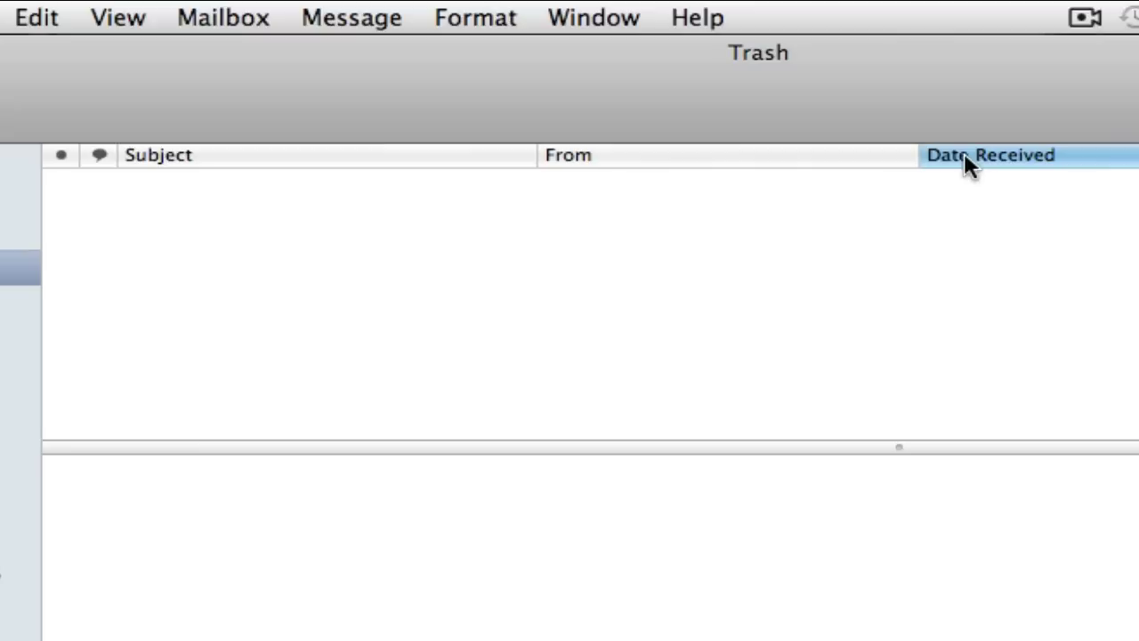
drag(965, 157, 178, 169)
drag(990, 153, 178, 184)
drag(951, 165, 524, 224)
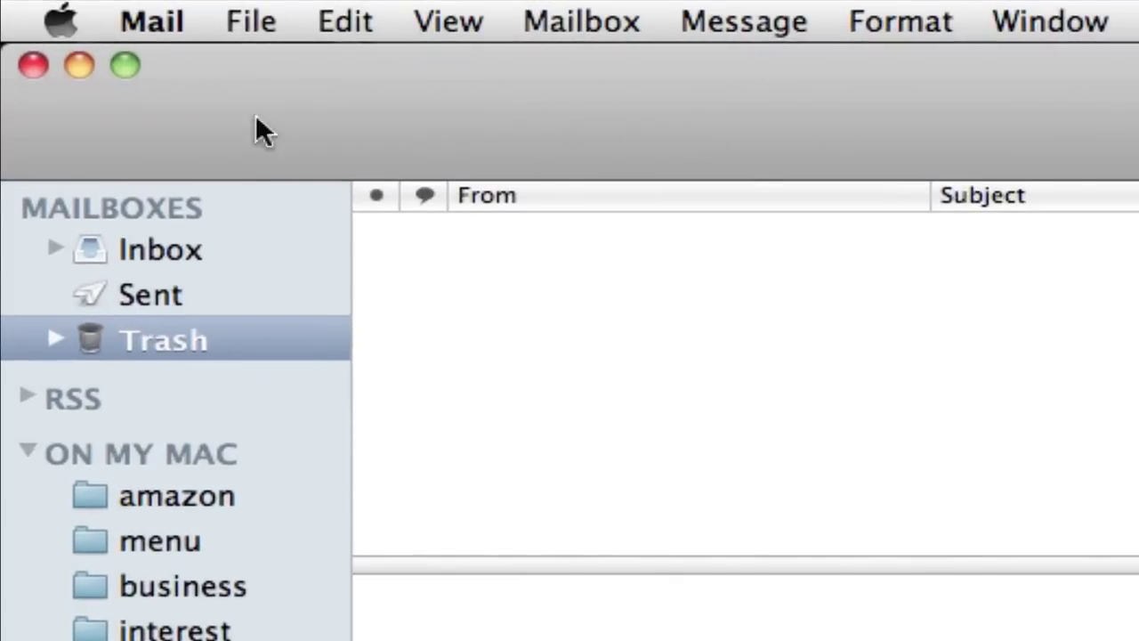
Show the Inbox and customize the main window's toolbar with Get Mail, New Message, Delete, Reply and Forward
key(super+1)
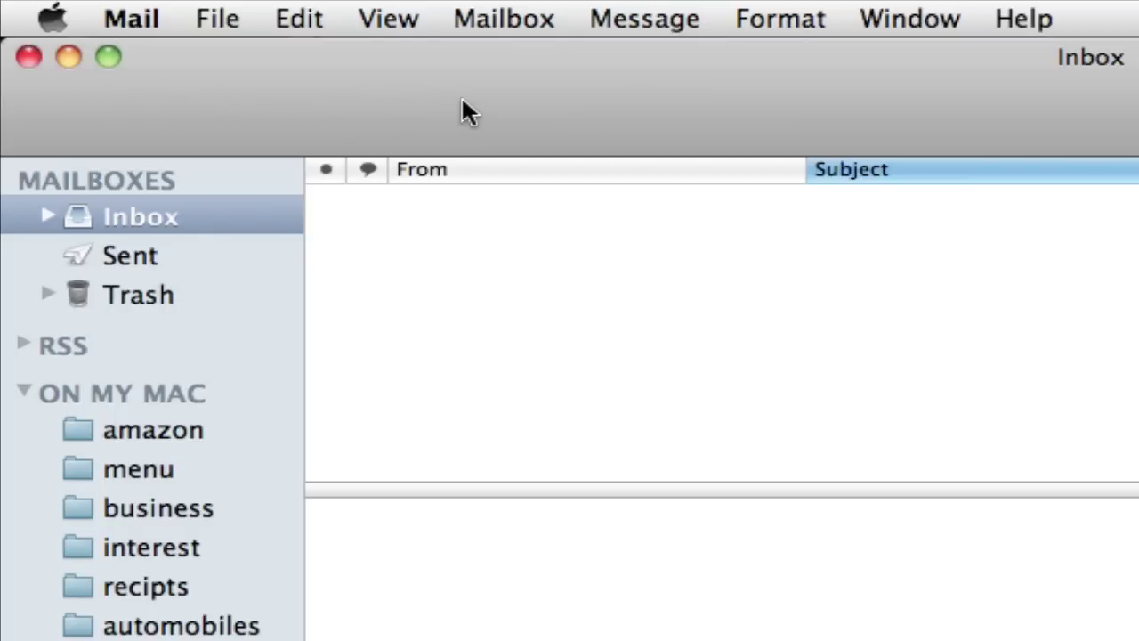
click(389, 20)
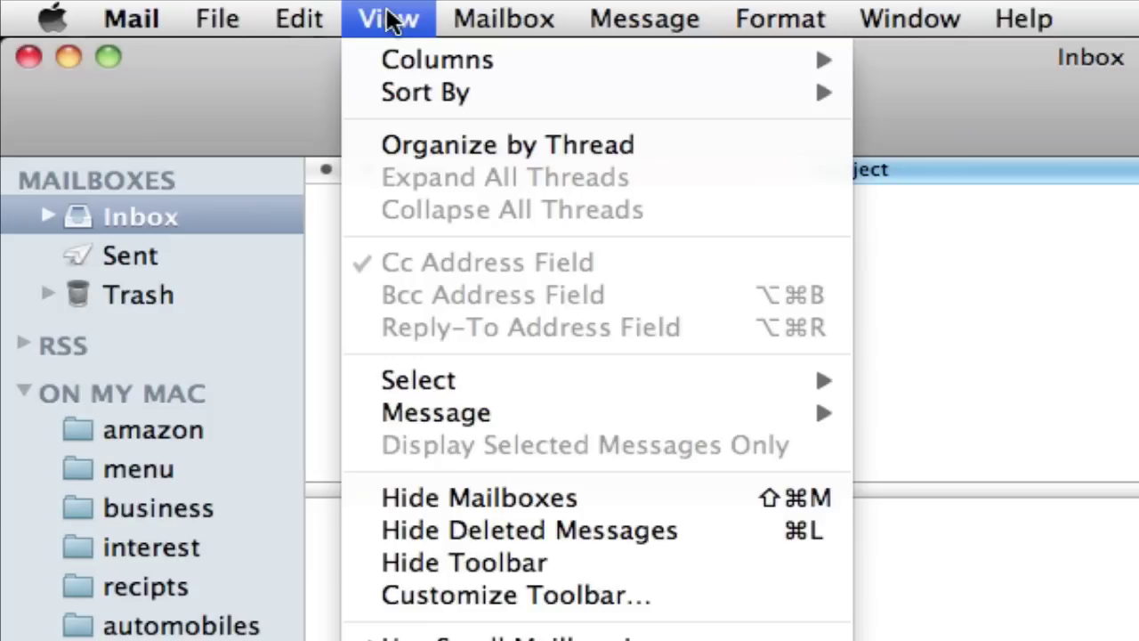
click(469, 605)
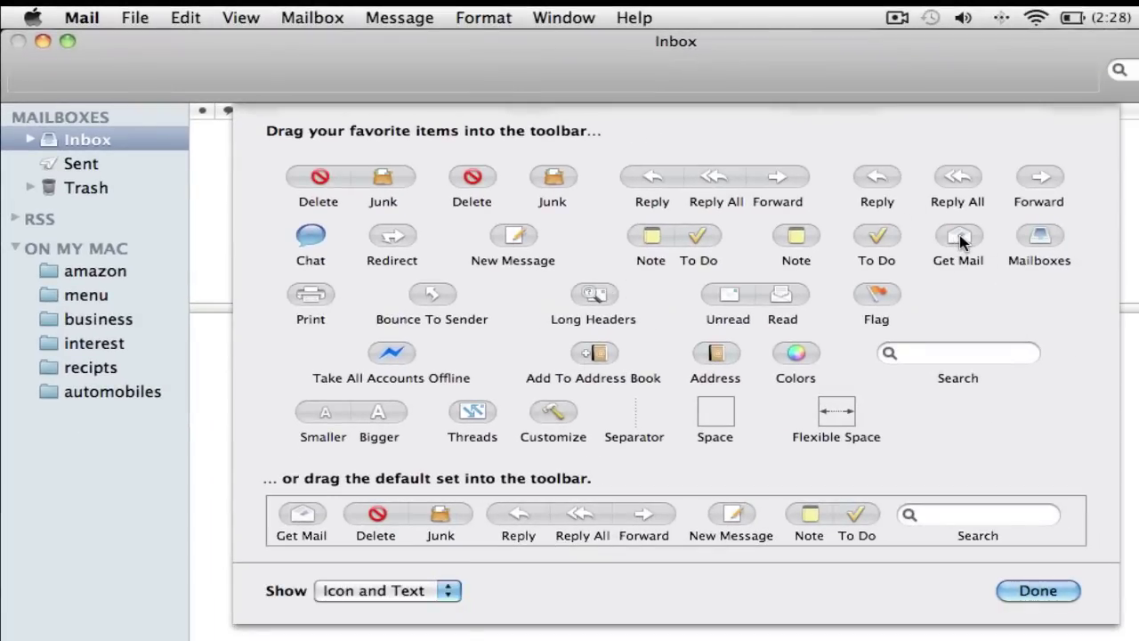
drag(961, 240, 40, 62)
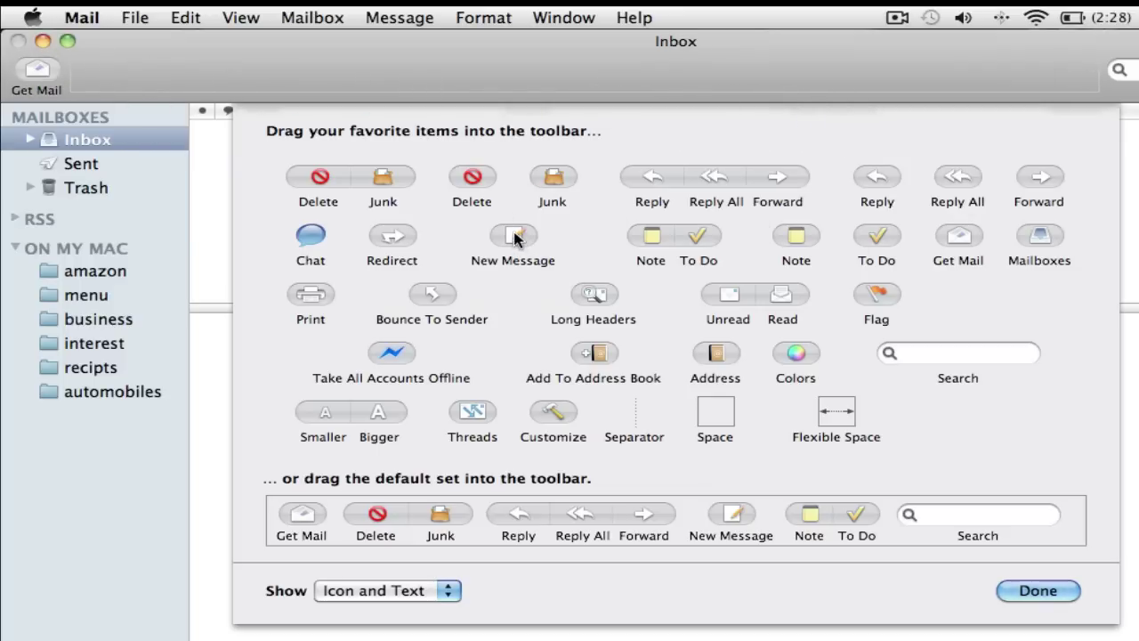
drag(509, 239, 110, 57)
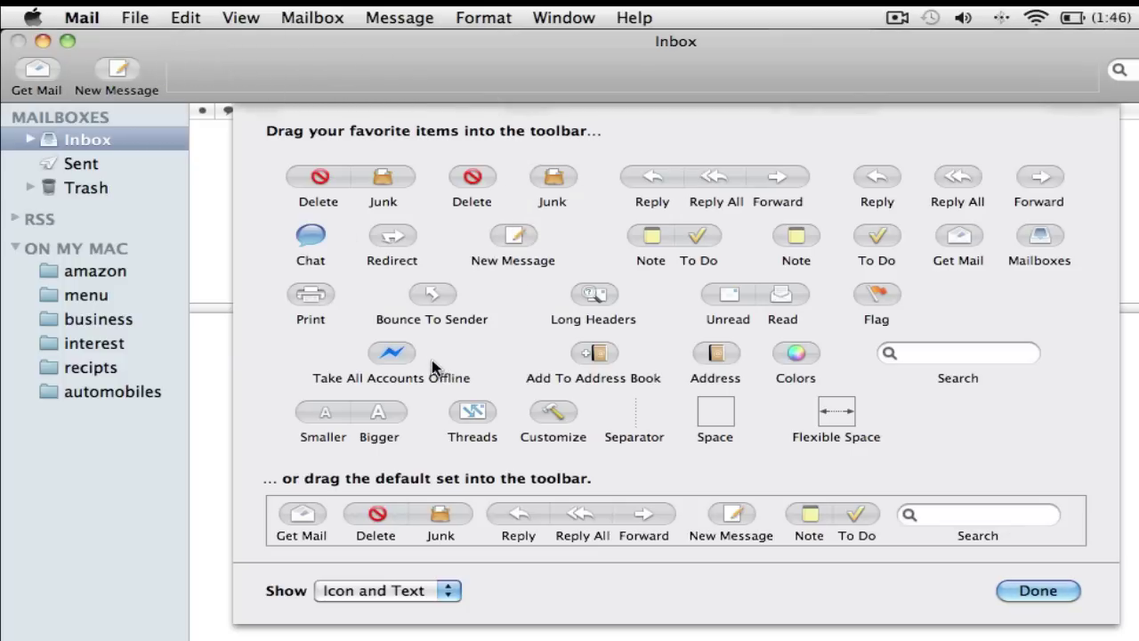
drag(472, 182, 204, 62)
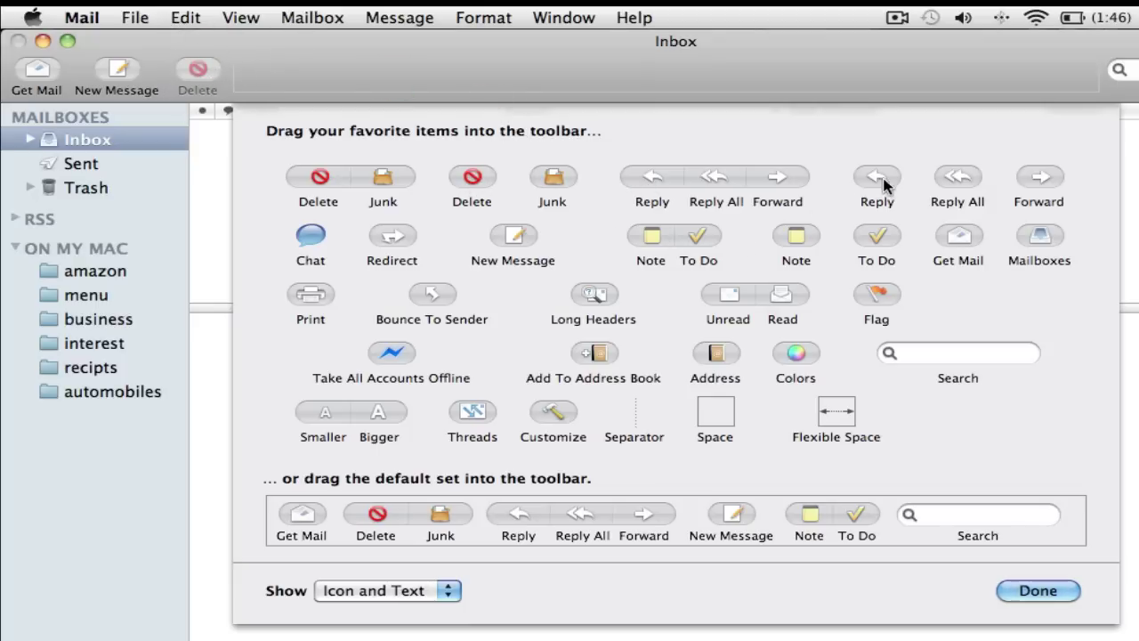
drag(881, 182, 285, 89)
drag(1039, 178, 365, 74)
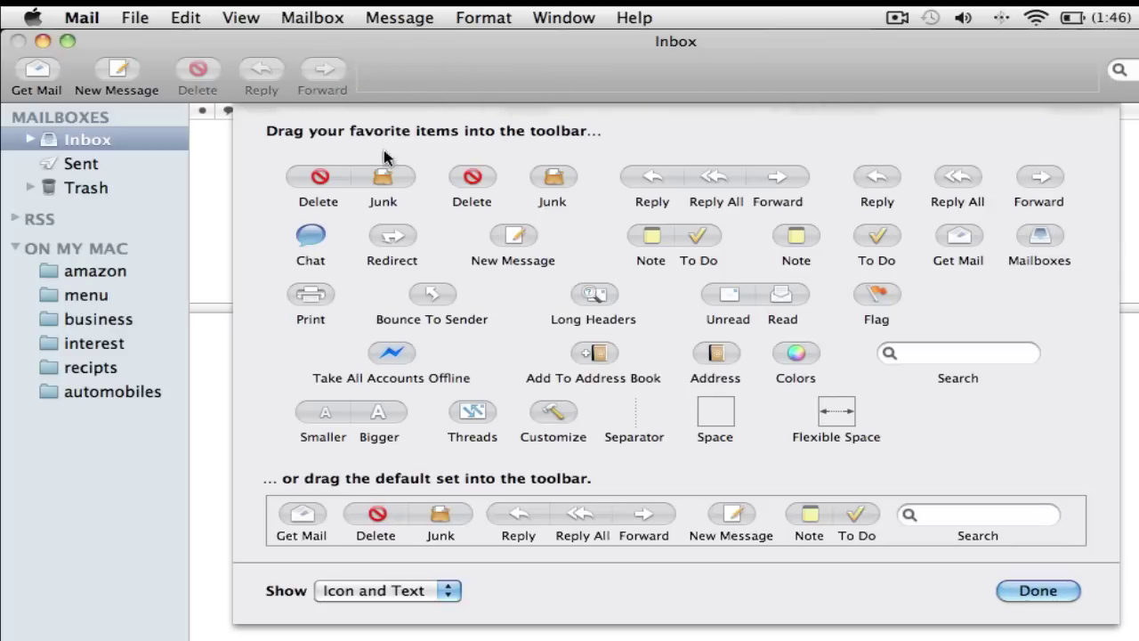
Try Print and Note as toolbar items, take Print off again, and view the toolbar's Show options
drag(311, 300, 397, 70)
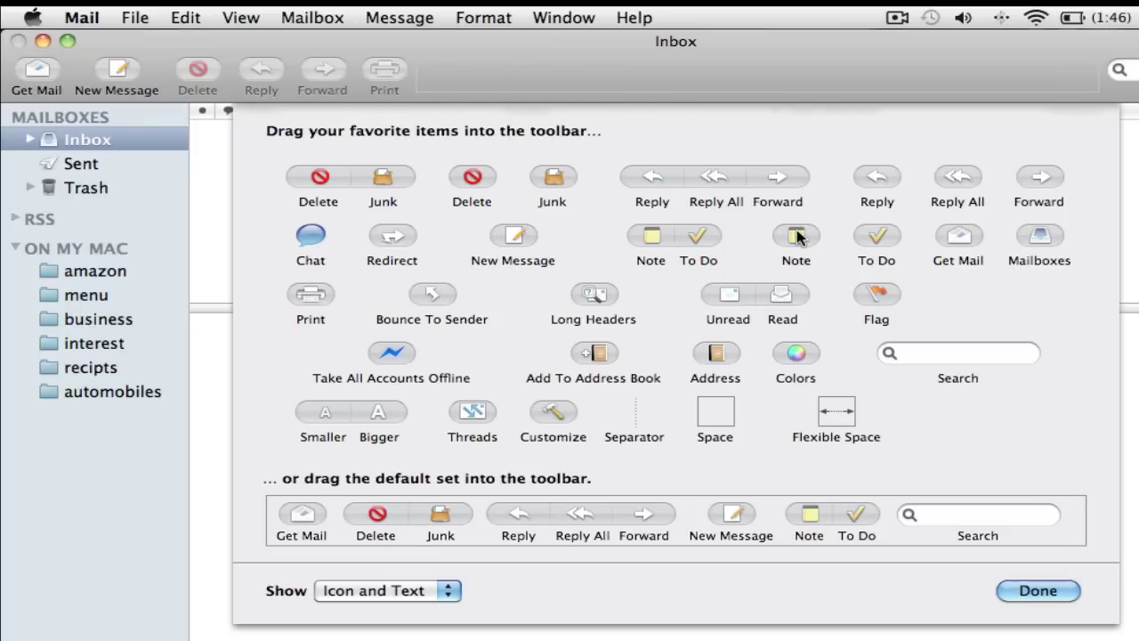
drag(795, 234, 464, 75)
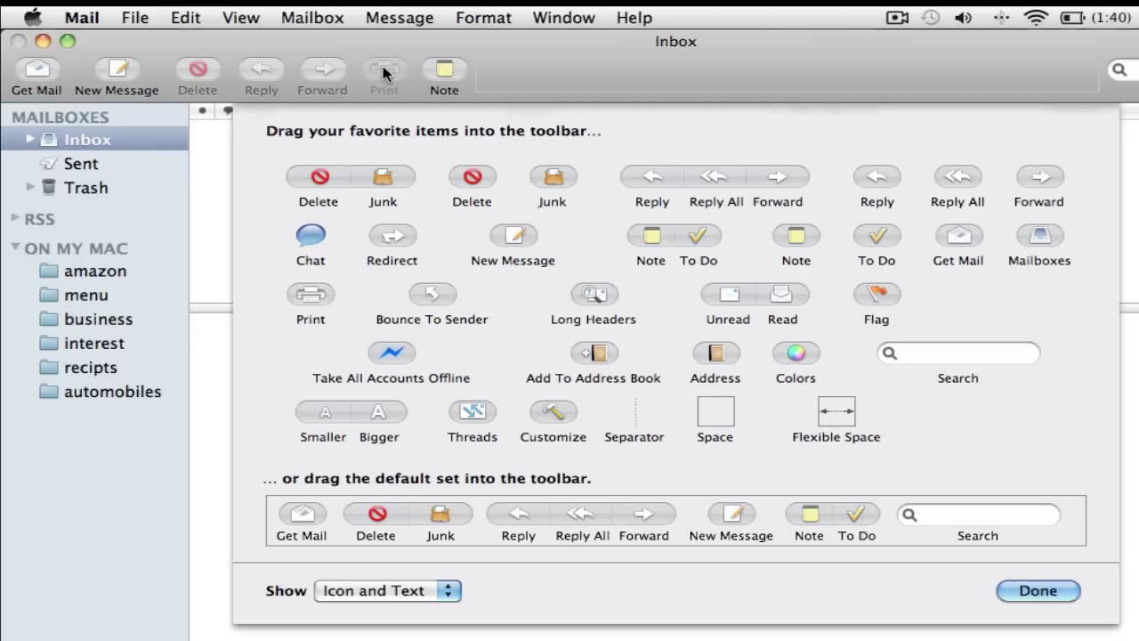
drag(384, 74, 442, 222)
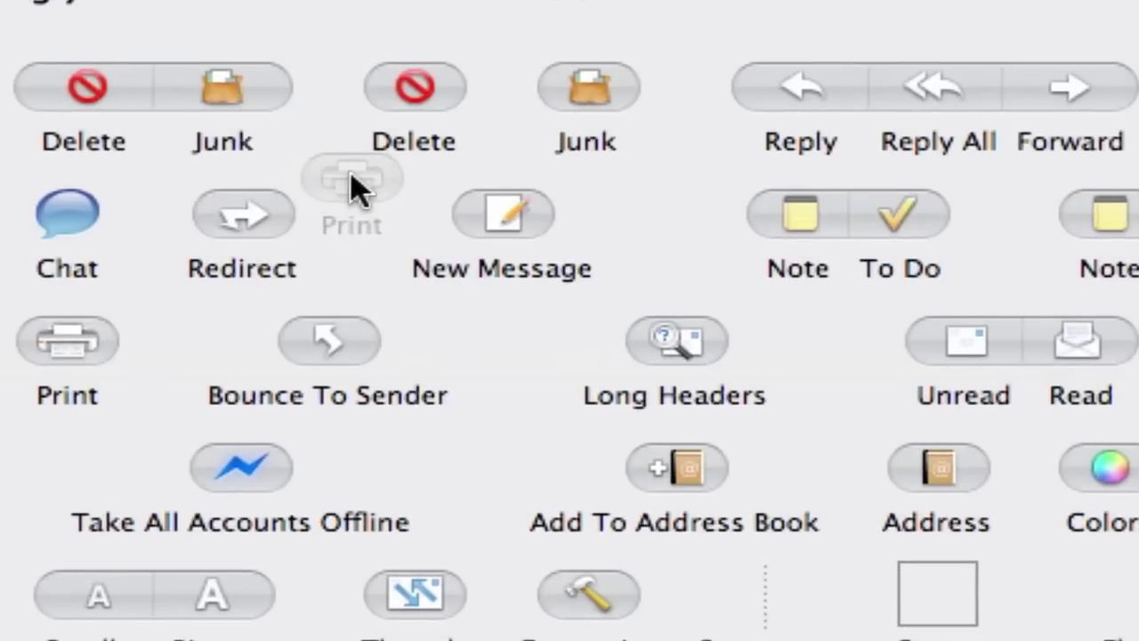
drag(351, 187, 354, 182)
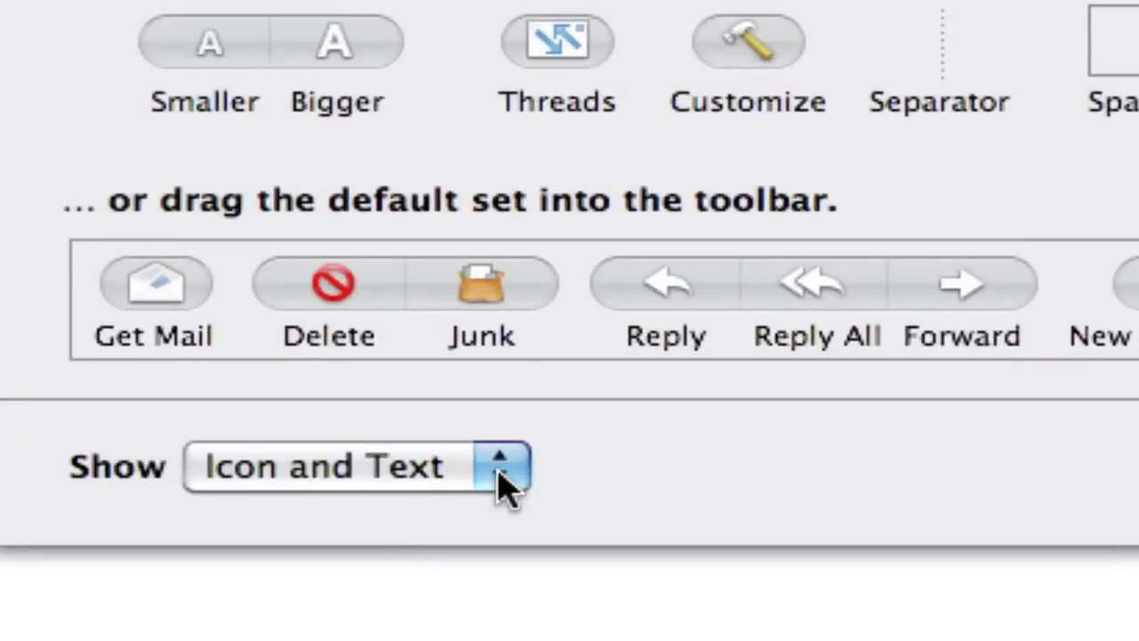
click(501, 481)
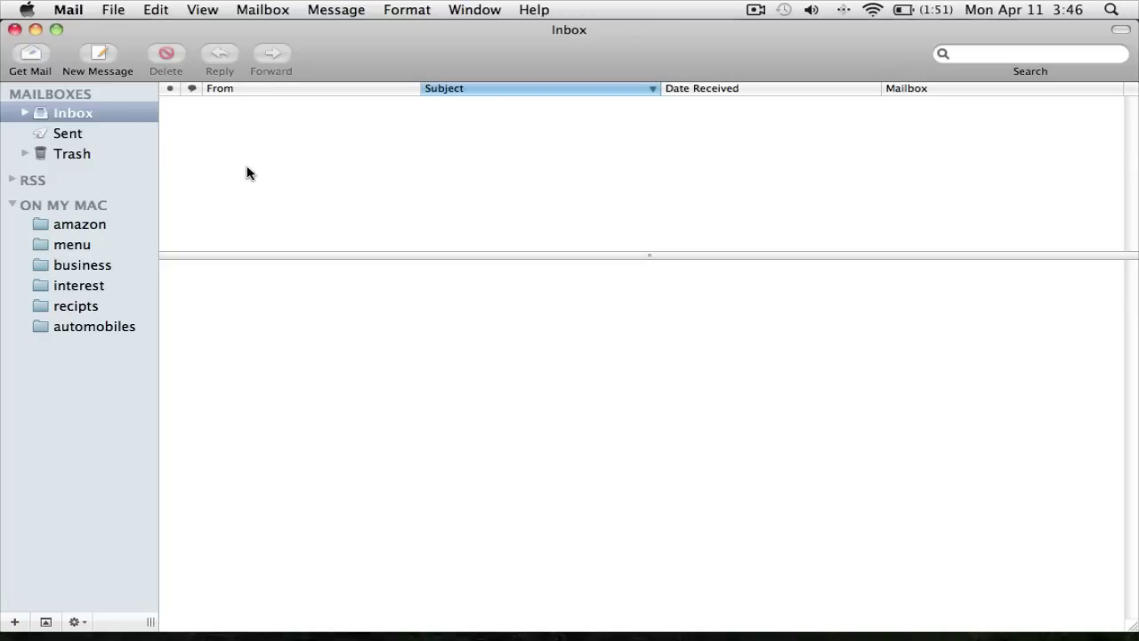
Compose a new message and customize its toolbar by adding Print after Address
click(98, 51)
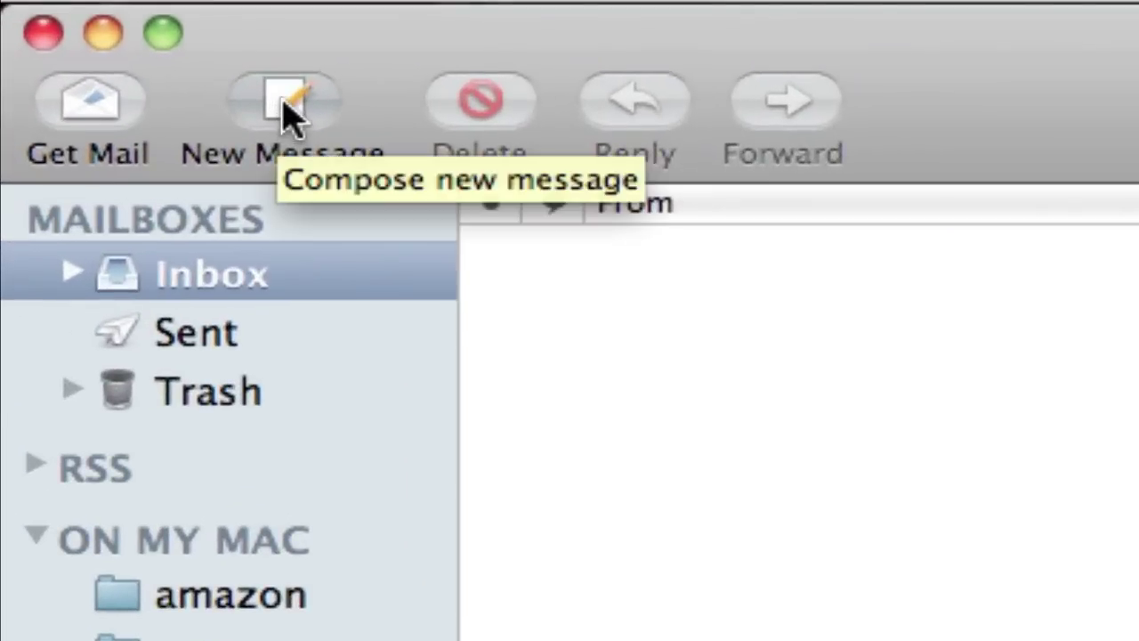
click(293, 115)
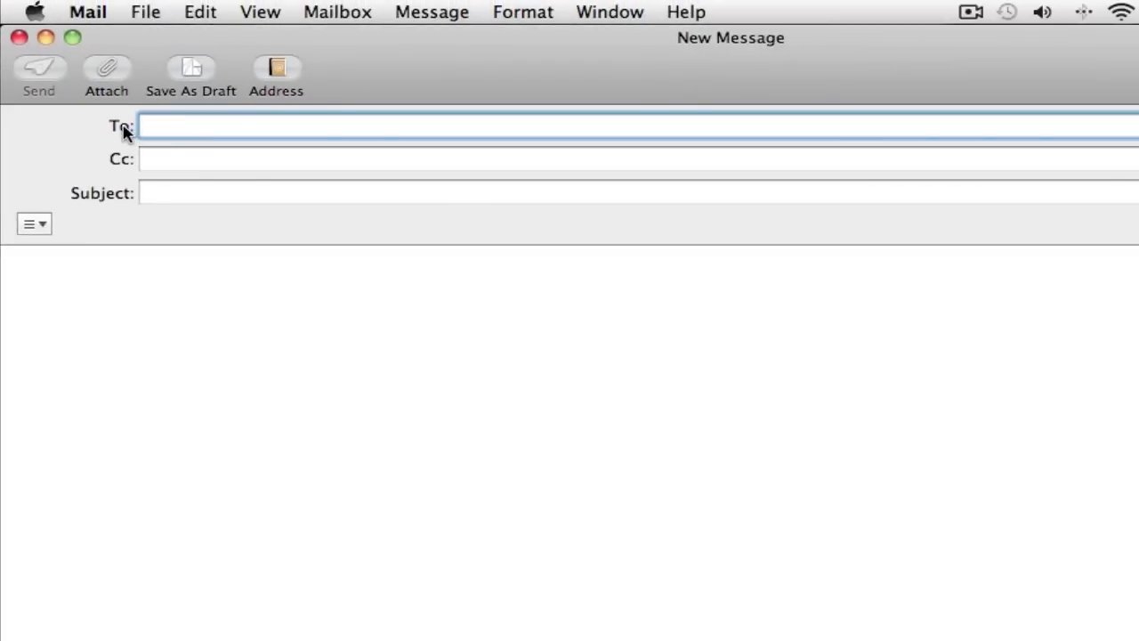
click(276, 70)
click(201, 11)
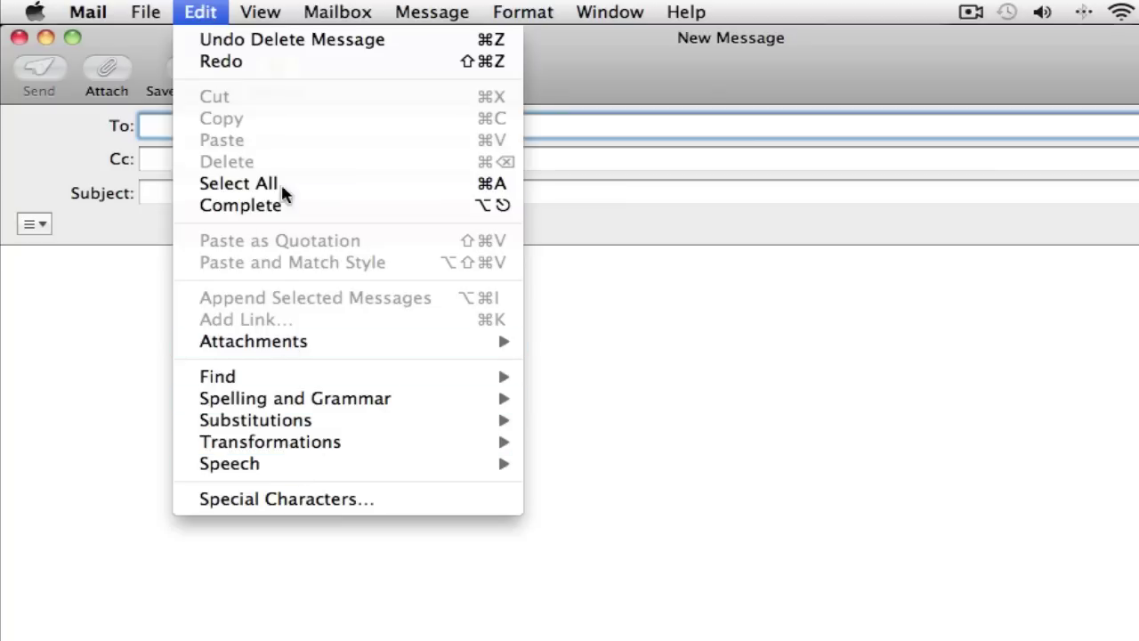
mouse_move(261, 16)
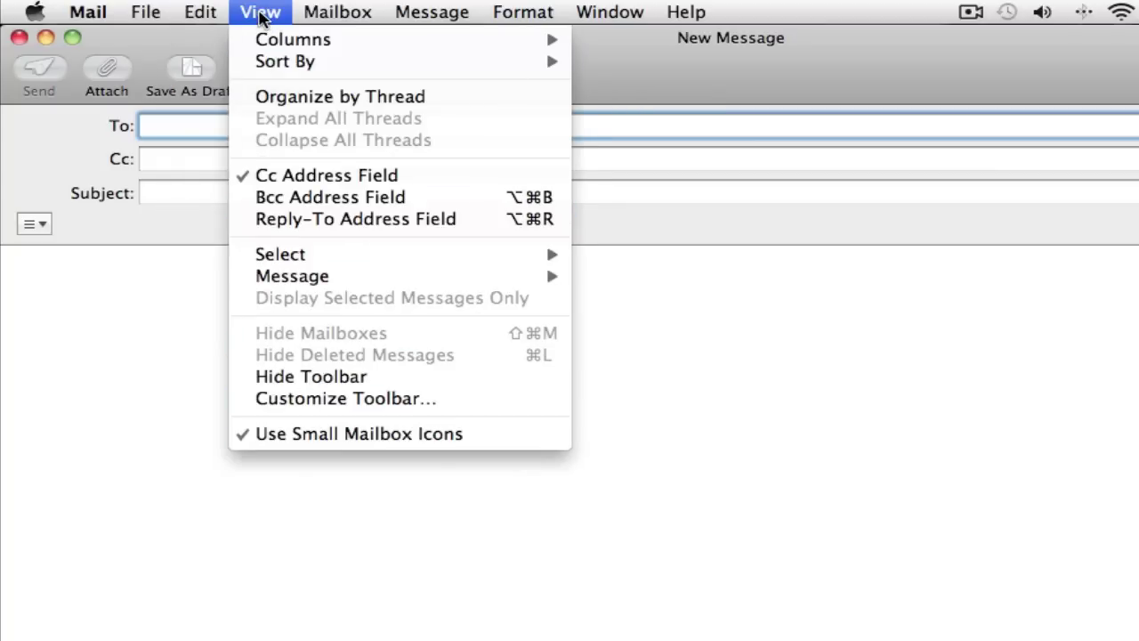
click(300, 400)
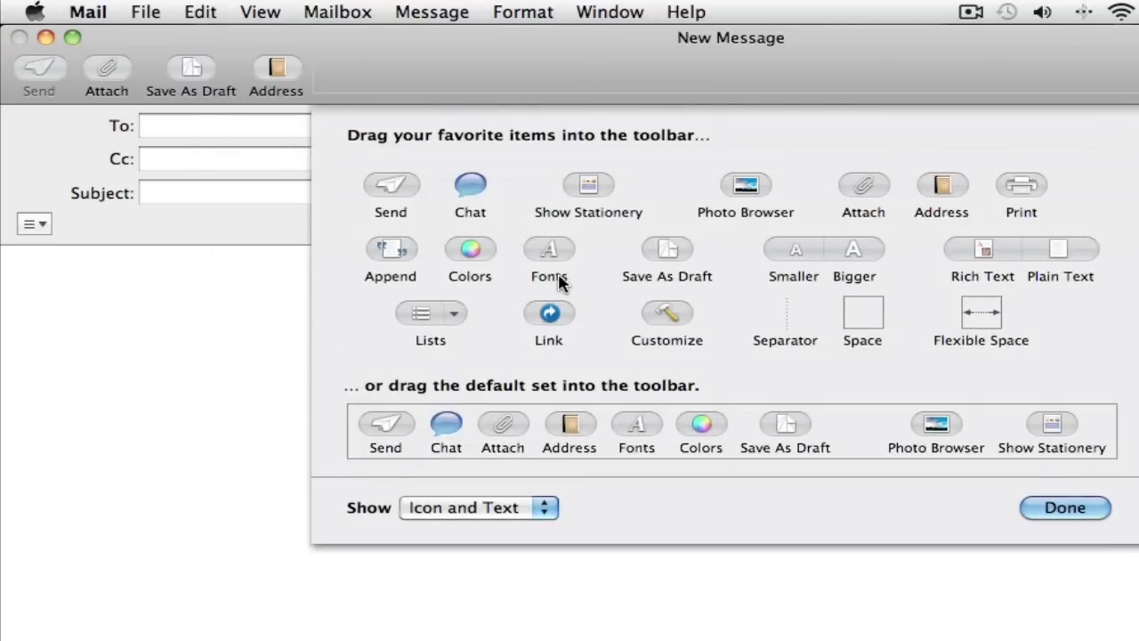
drag(1020, 185, 344, 71)
click(1066, 507)
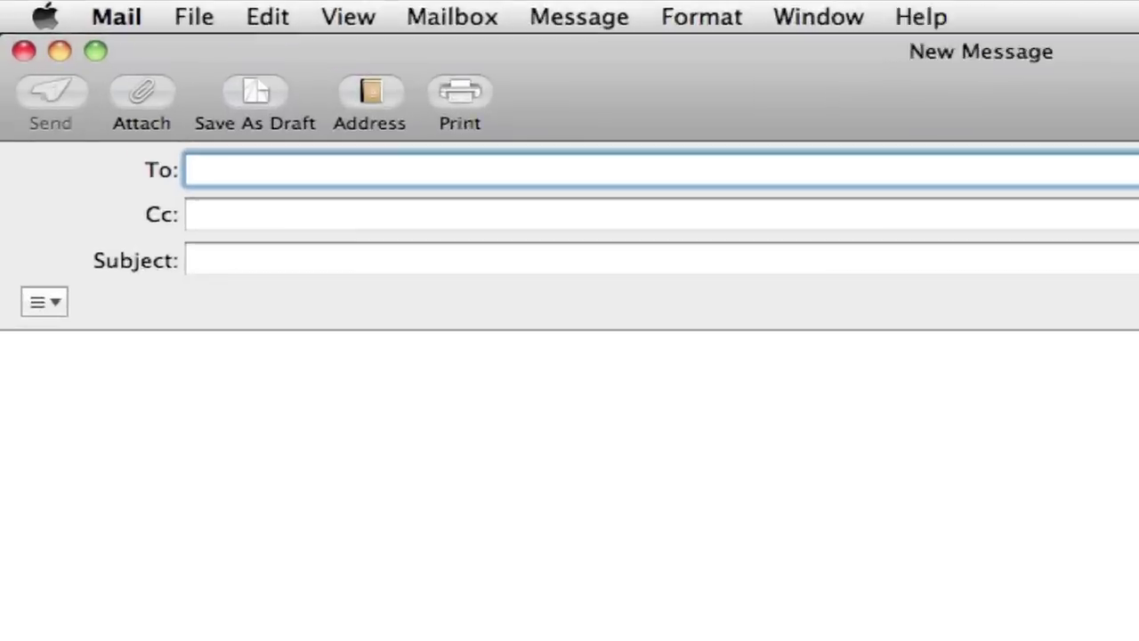
Enter the contact's name as the message recipient, and remove that address from the To field
text(jay)
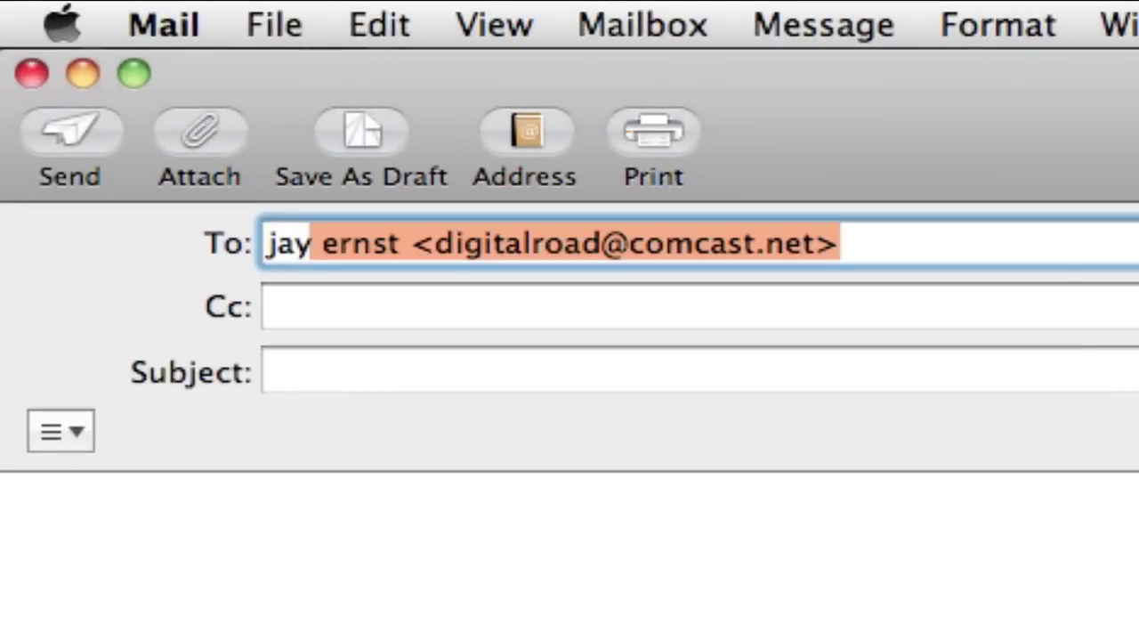
key(Return)
mouse_move(443, 241)
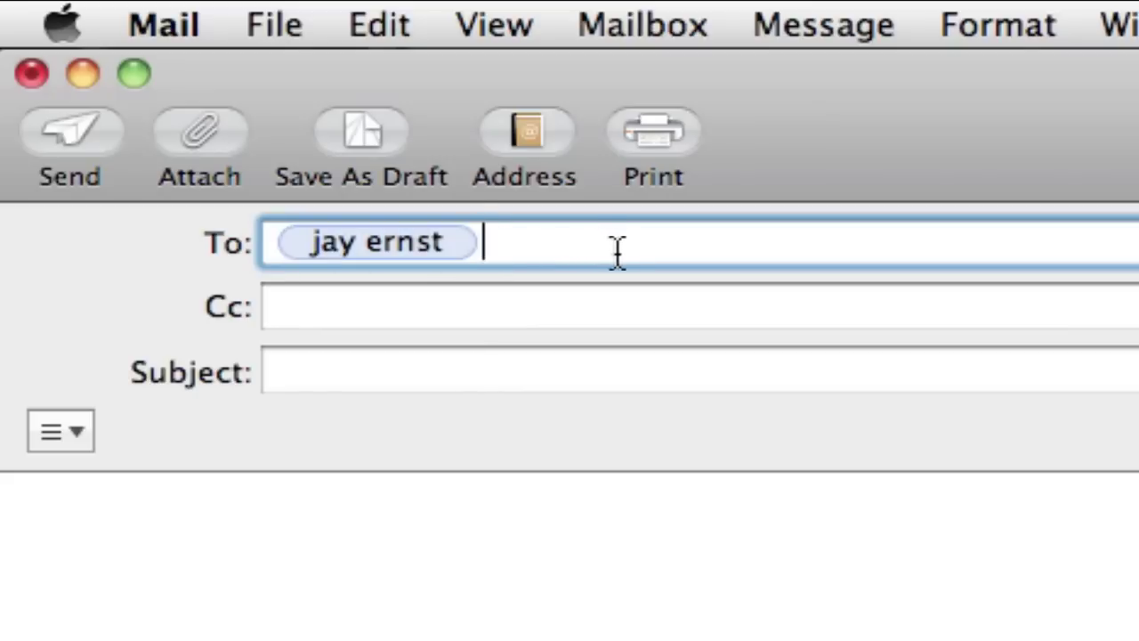
click(460, 241)
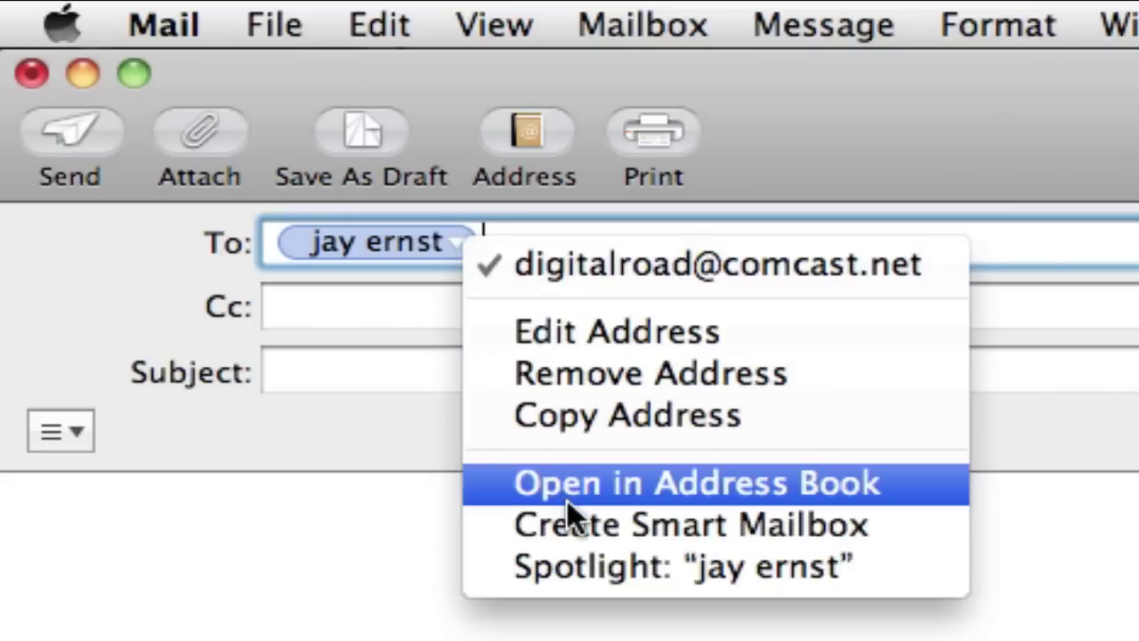
click(569, 371)
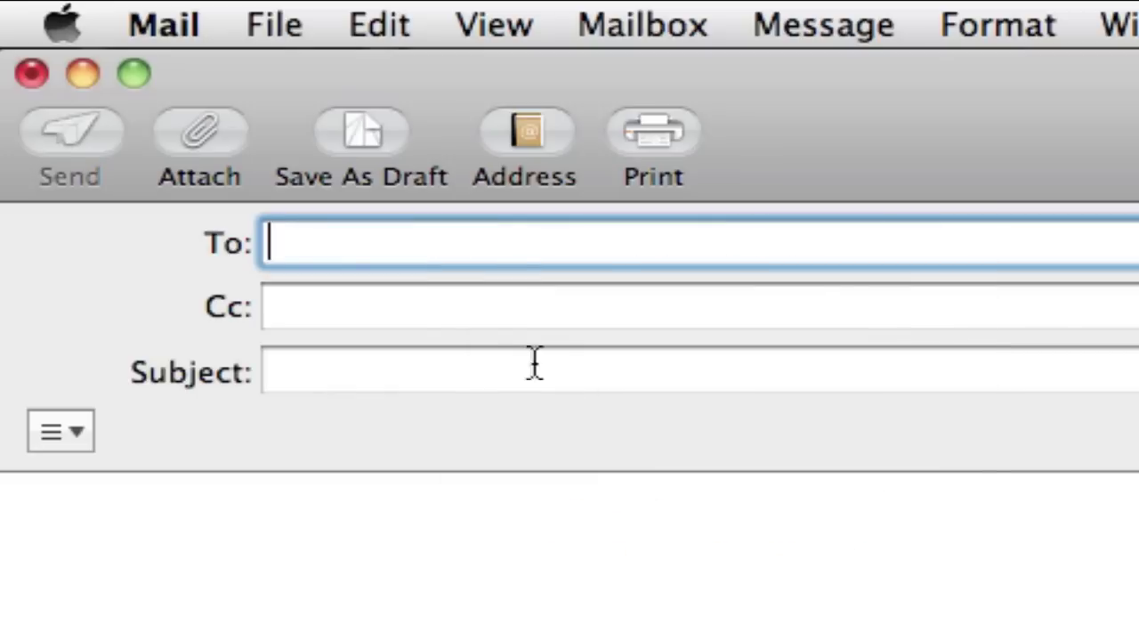
Address the message to the contact using the auto-completed name and e-mail
text(jay)
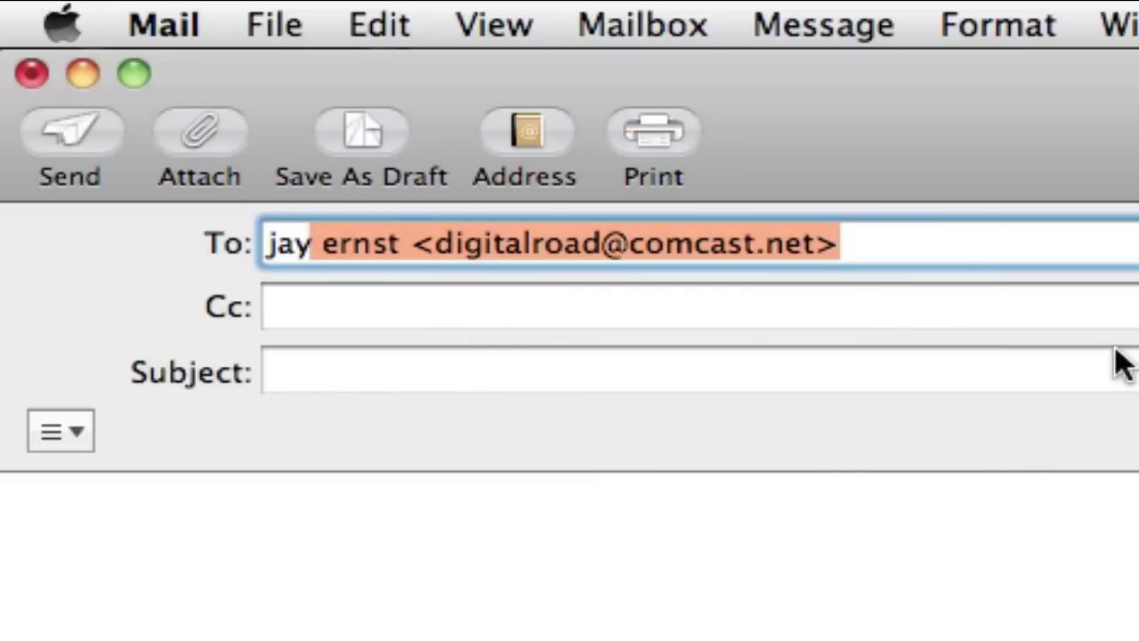
click(893, 252)
key(Return)
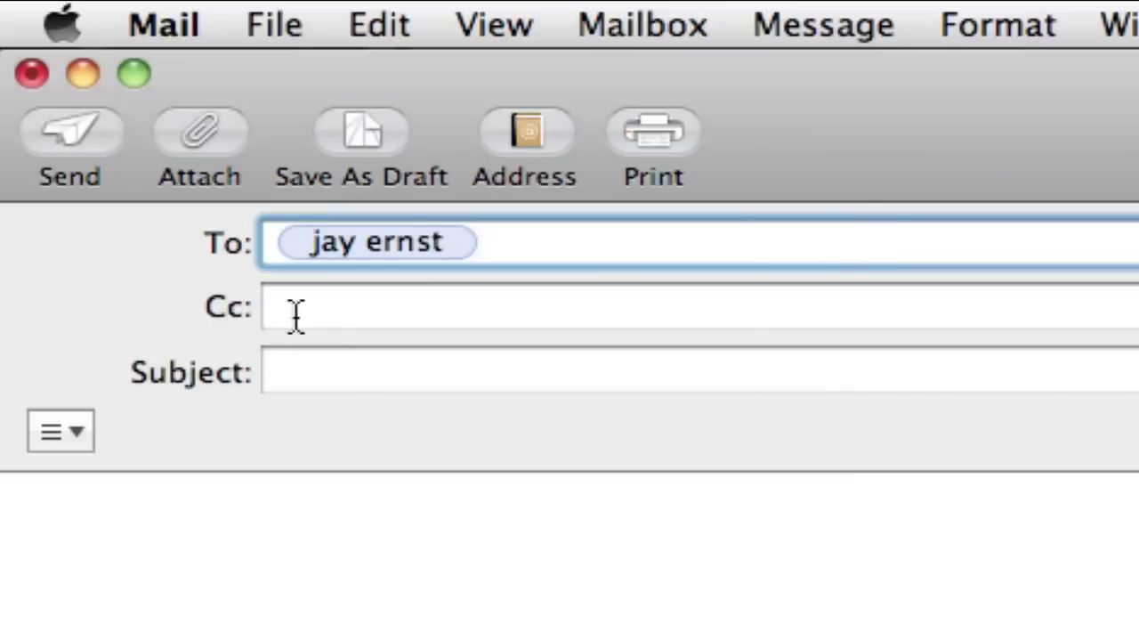
Set the message subject to "automobile file"
click(305, 373)
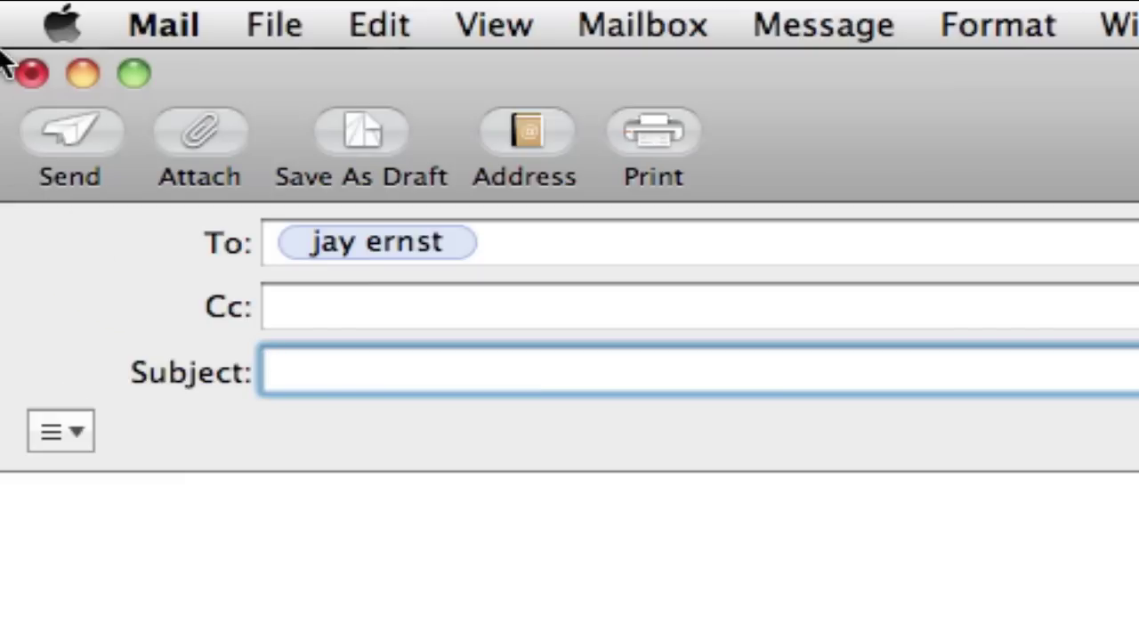
text(auto)
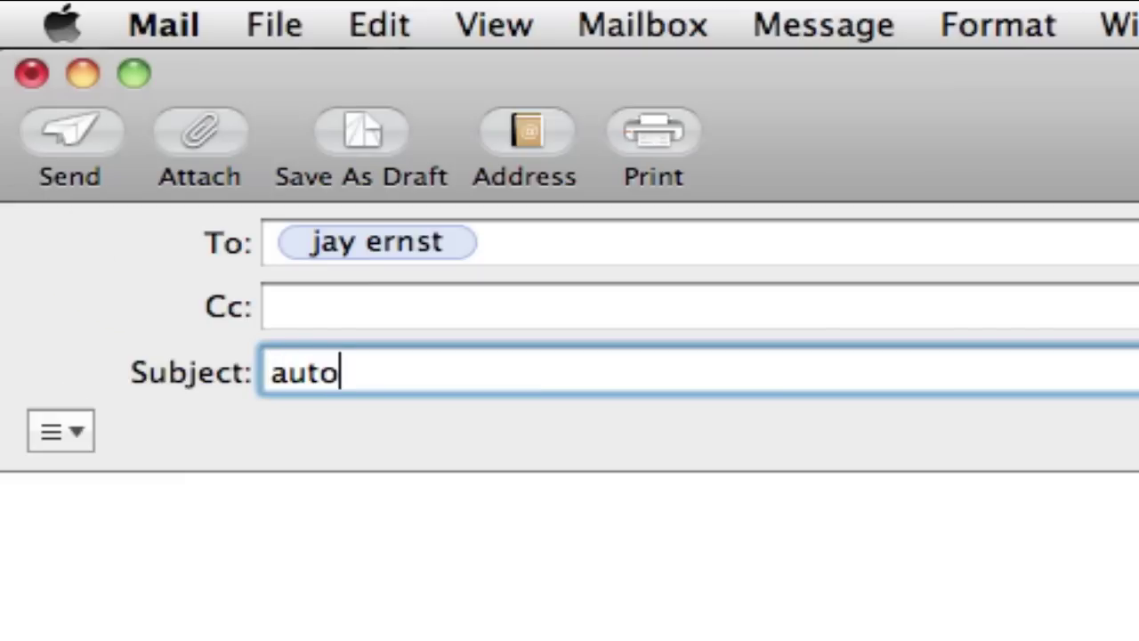
text(mobi)
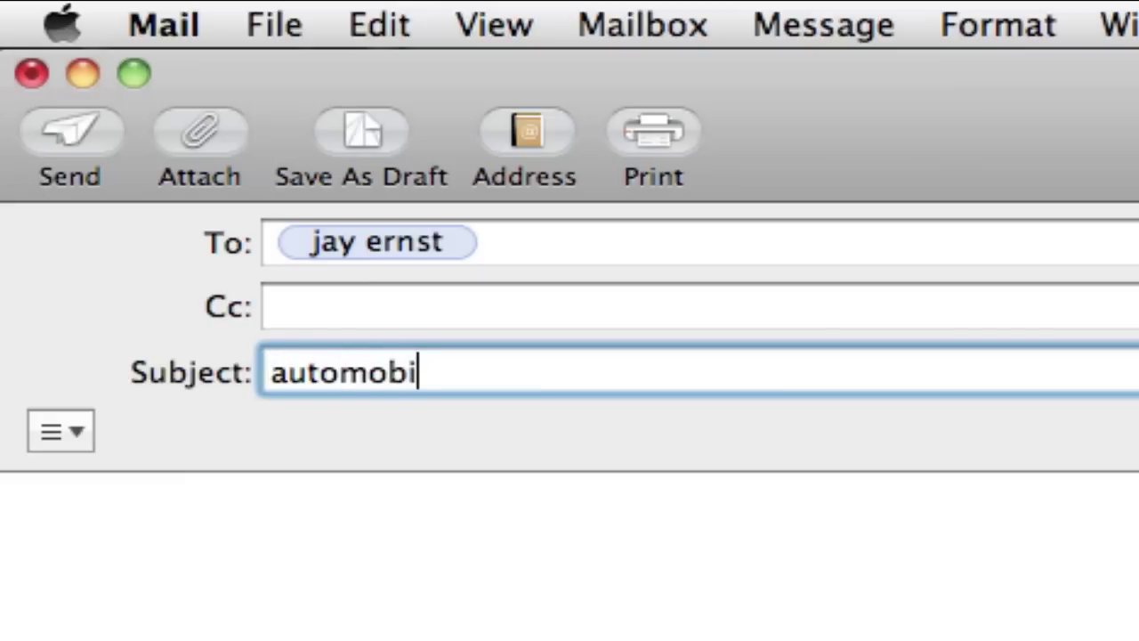
text(le file)
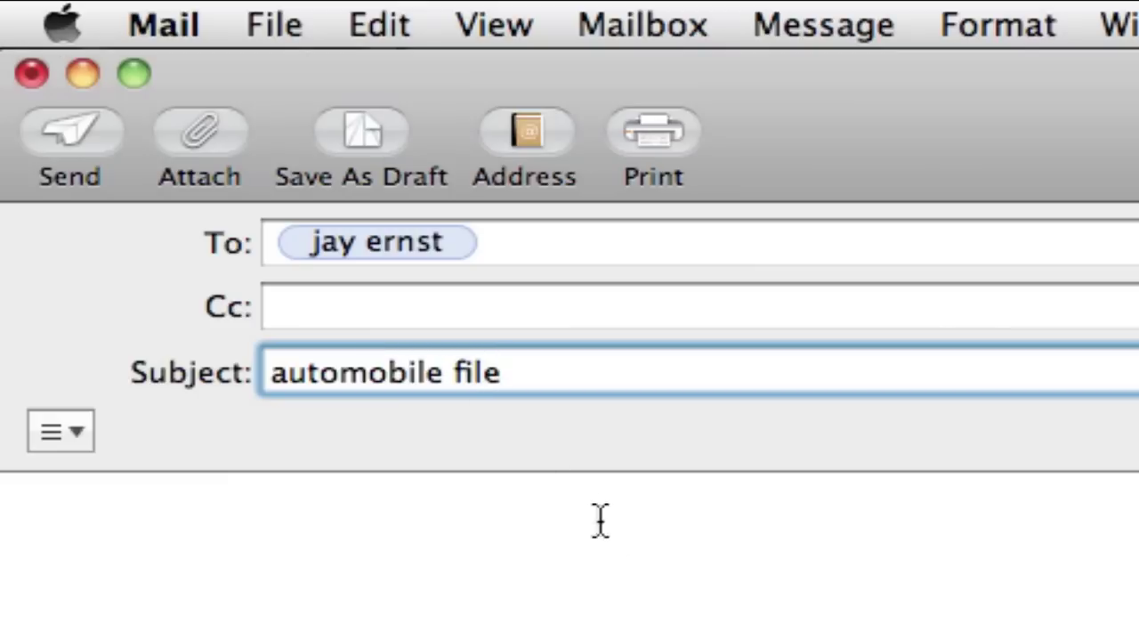
Add Signature #1 to the message and set its priority to Low Priority
click(80, 423)
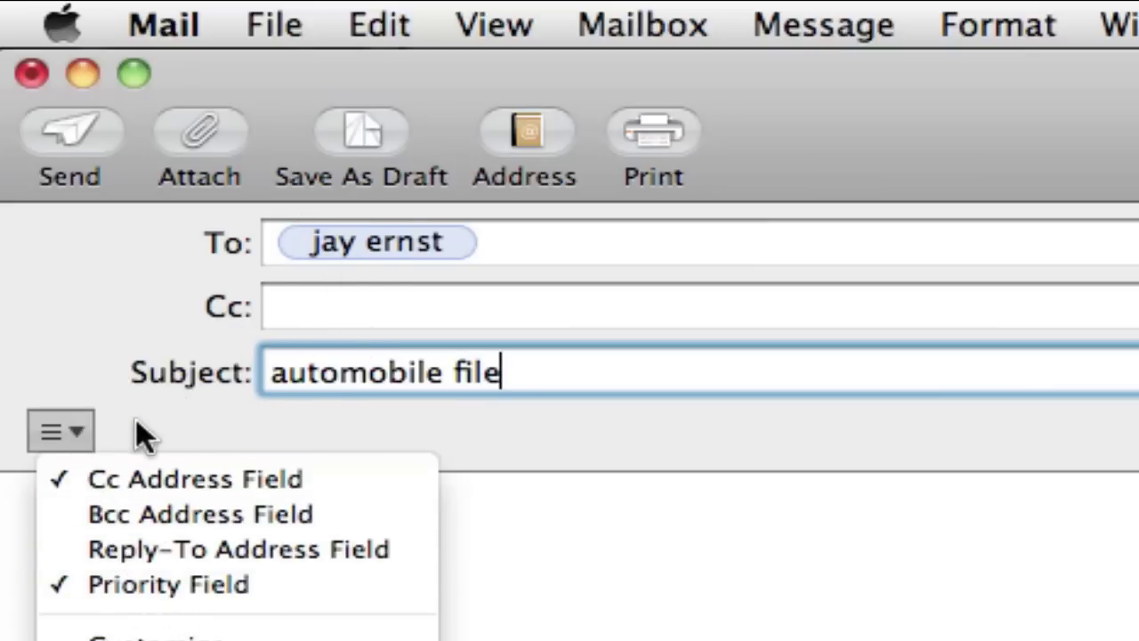
click(75, 429)
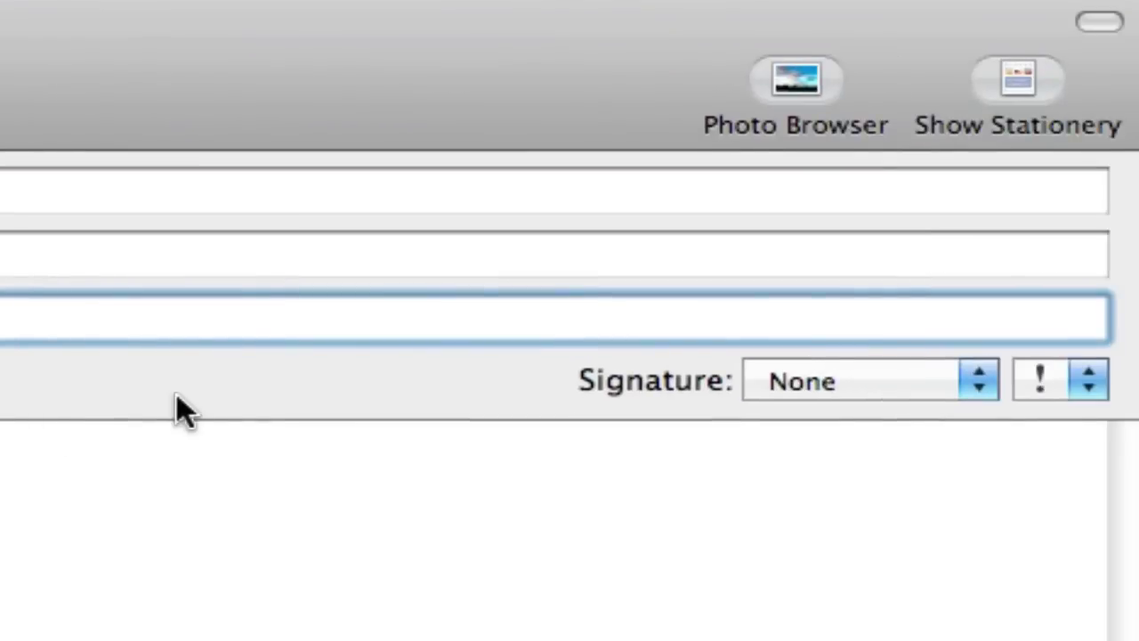
click(982, 381)
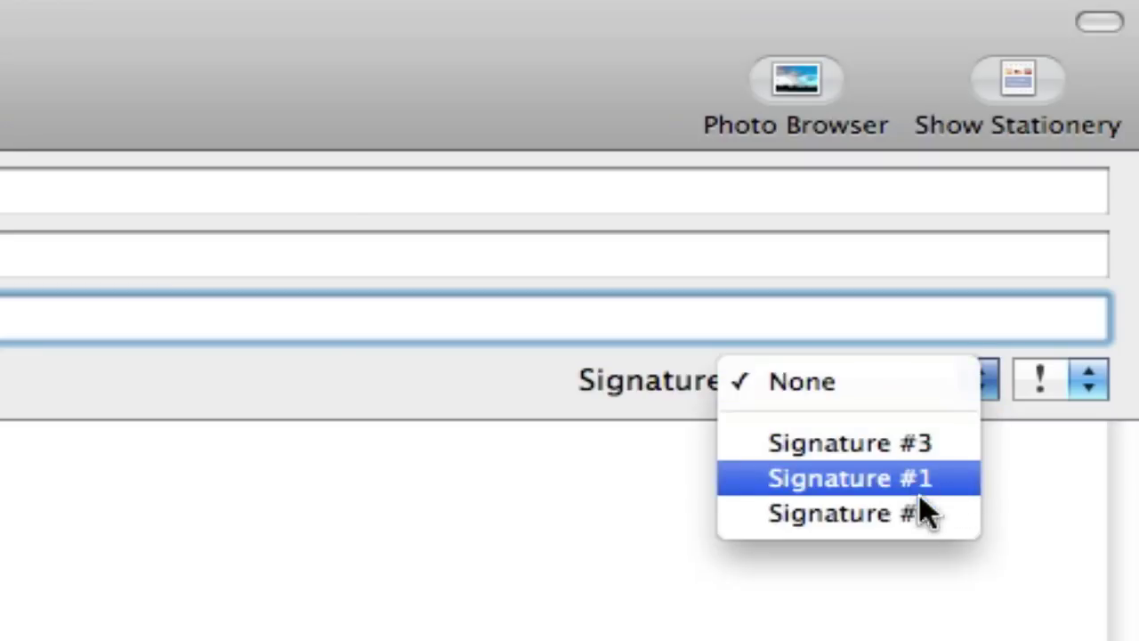
click(812, 481)
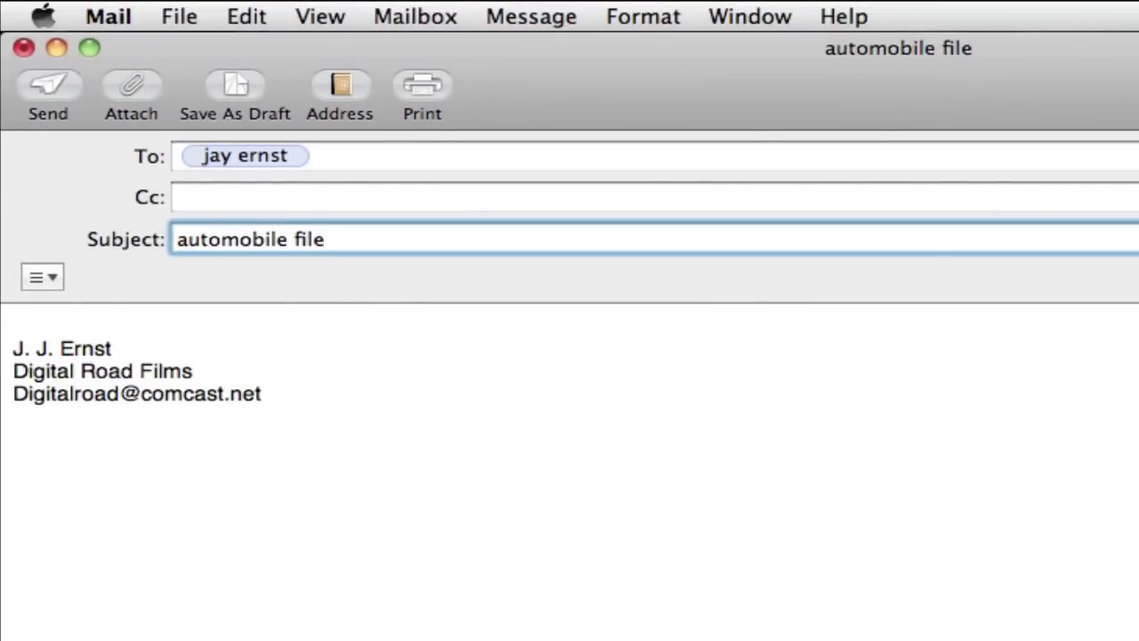
click(990, 280)
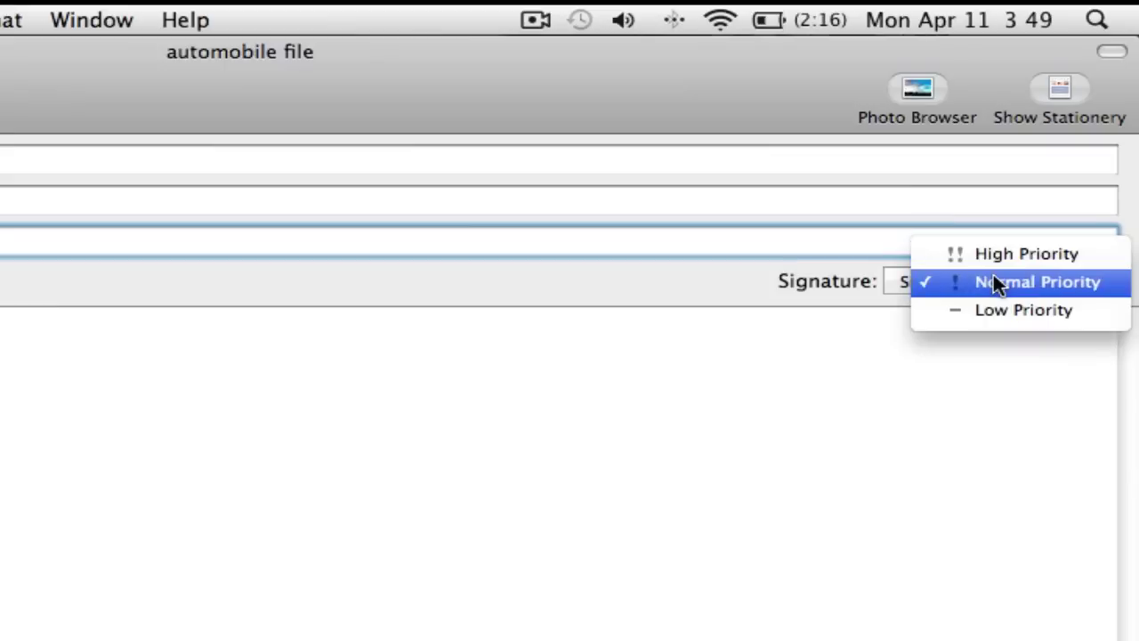
click(1029, 311)
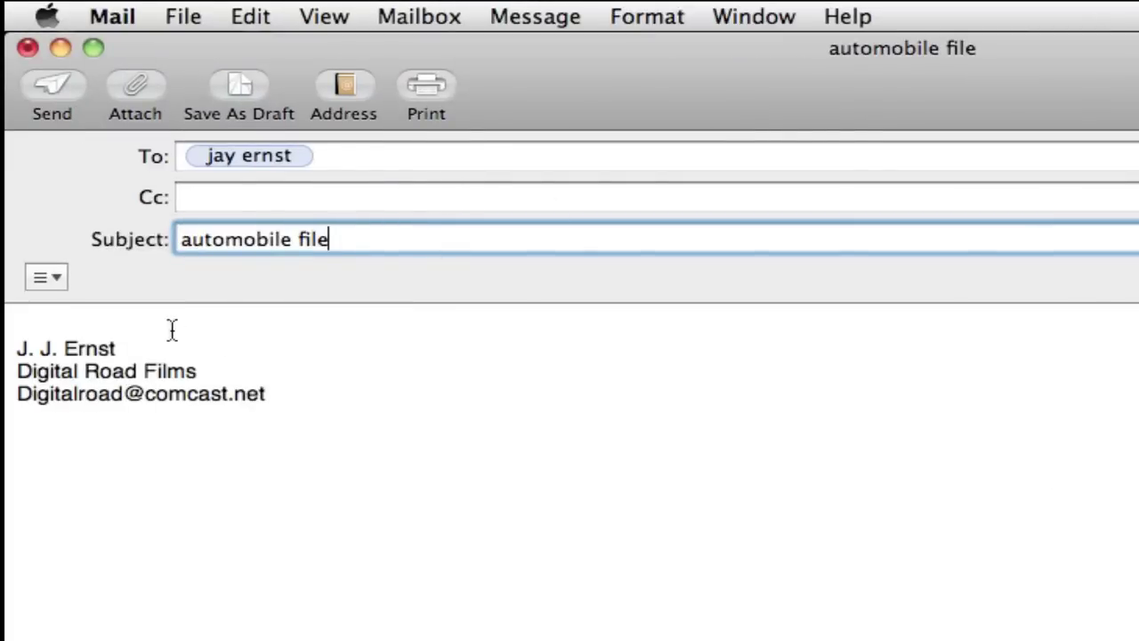
Write "file attached" in the message body above the signature, followed by blank lines
click(38, 314)
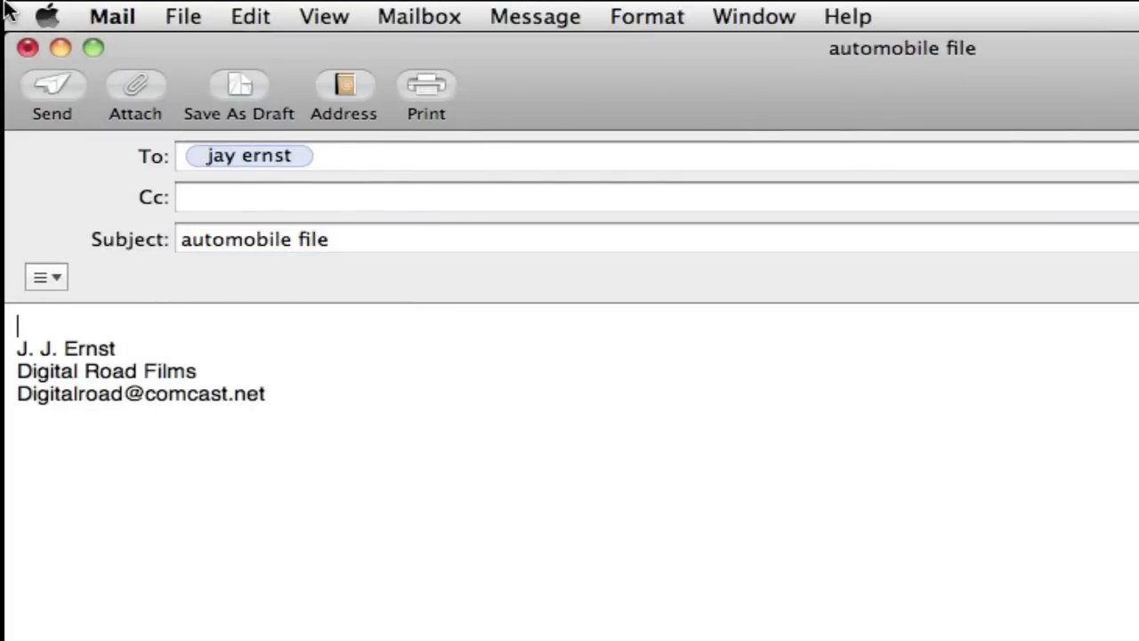
text(file attached)
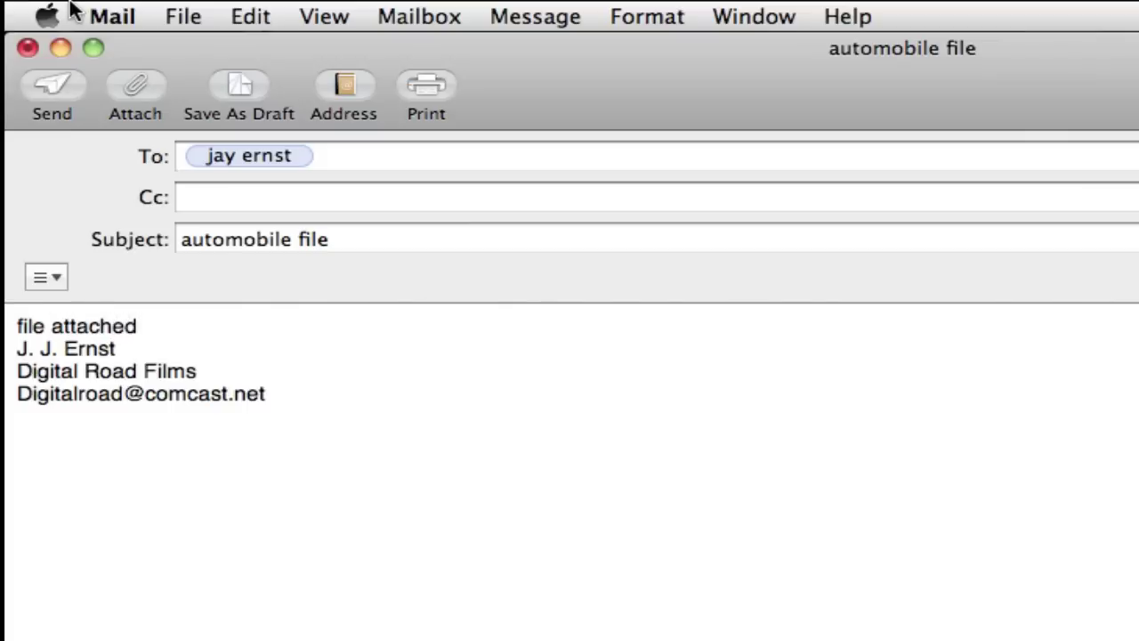
key(Return)
key(Return)
key(Return)
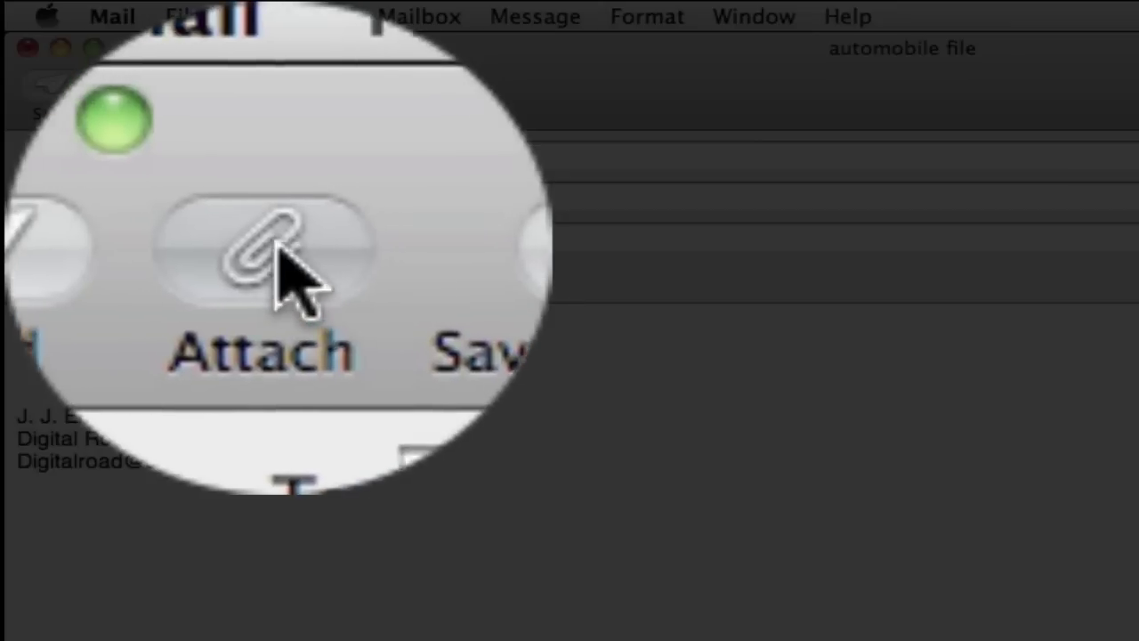
click(129, 82)
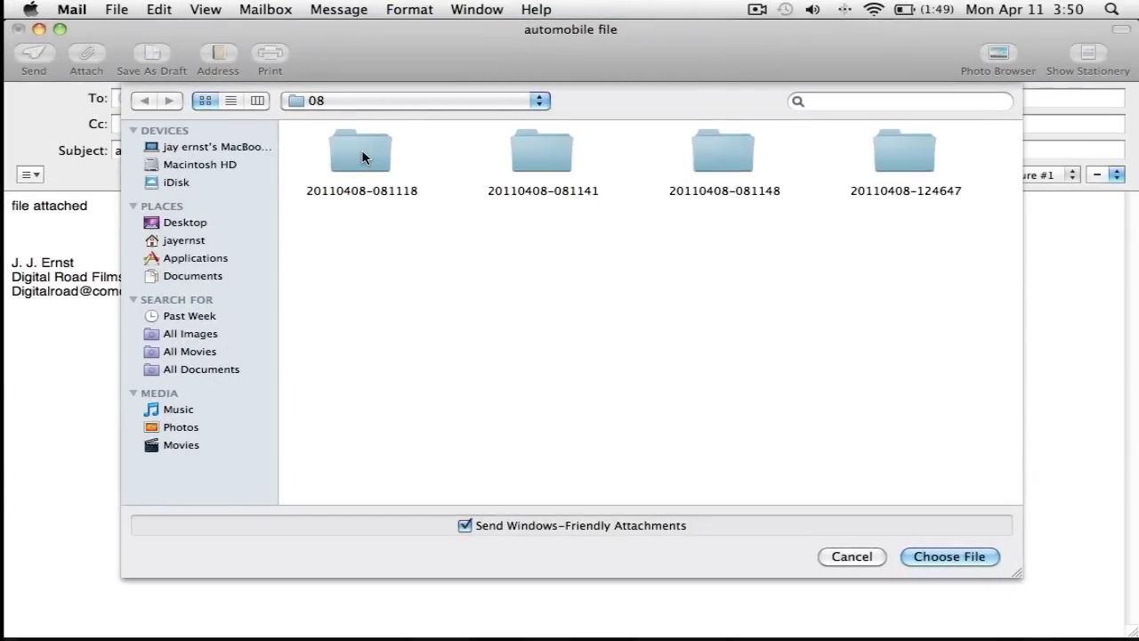
click(362, 157)
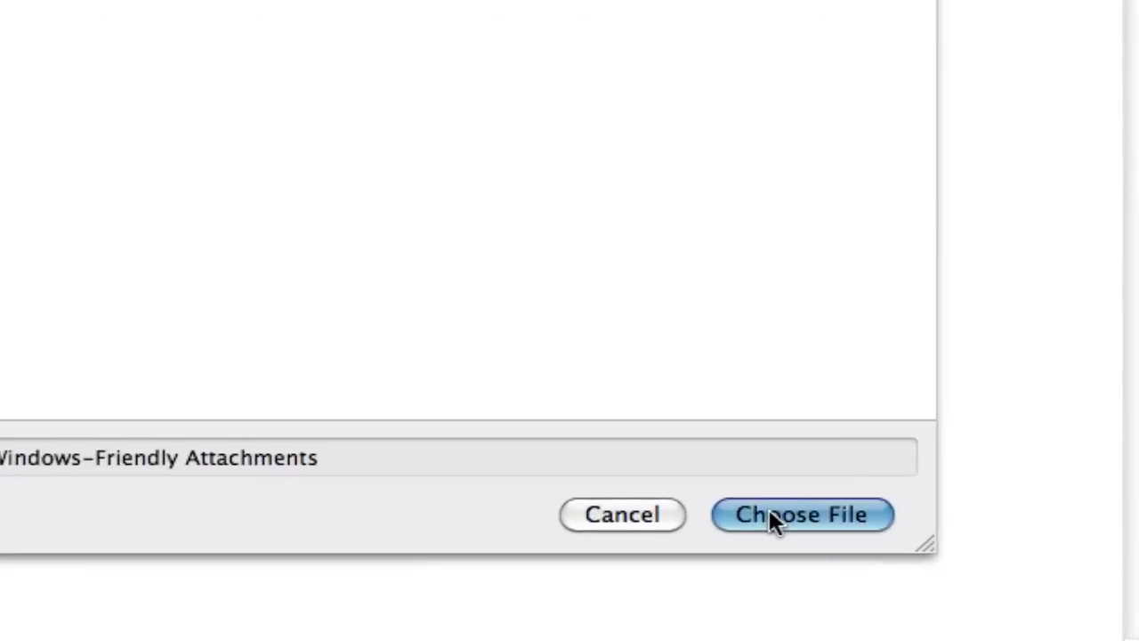
click(952, 555)
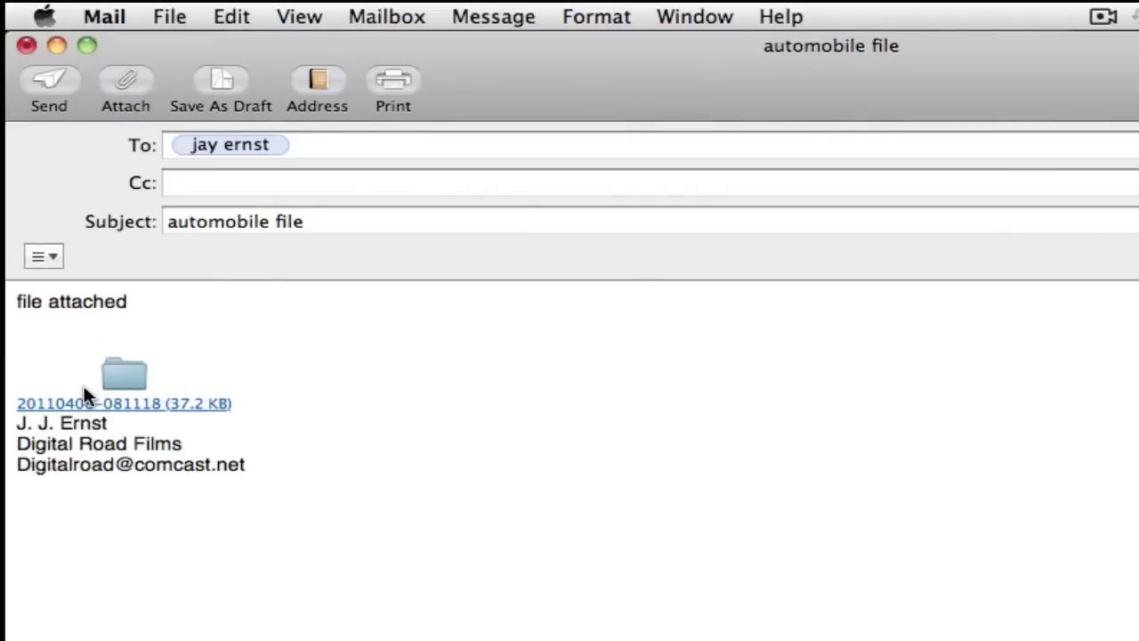
key(Up)
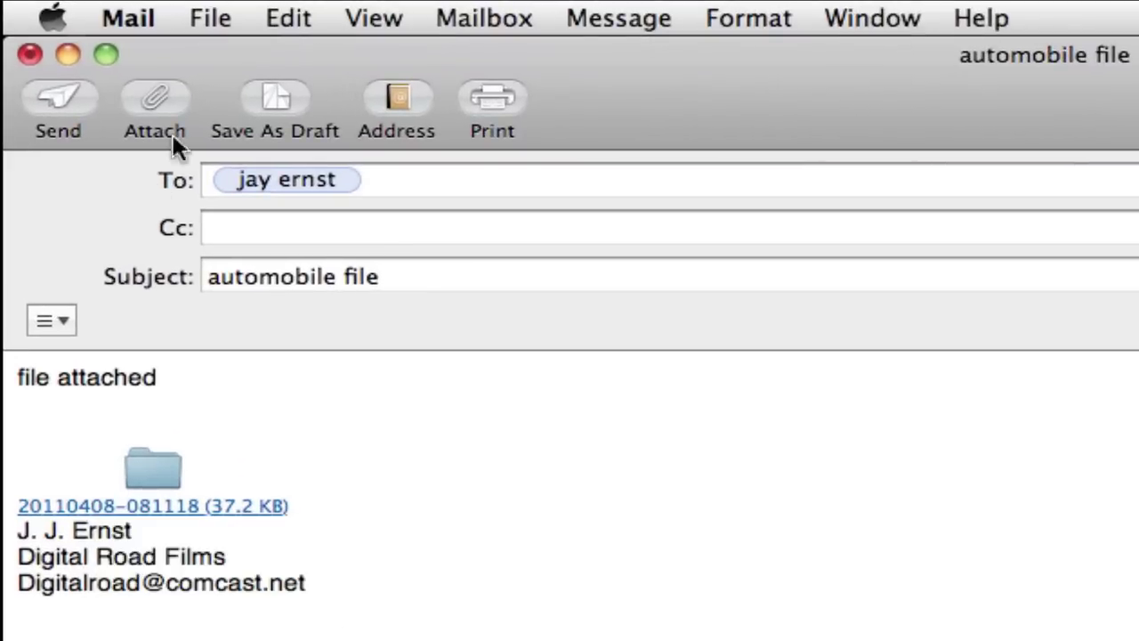
click(58, 96)
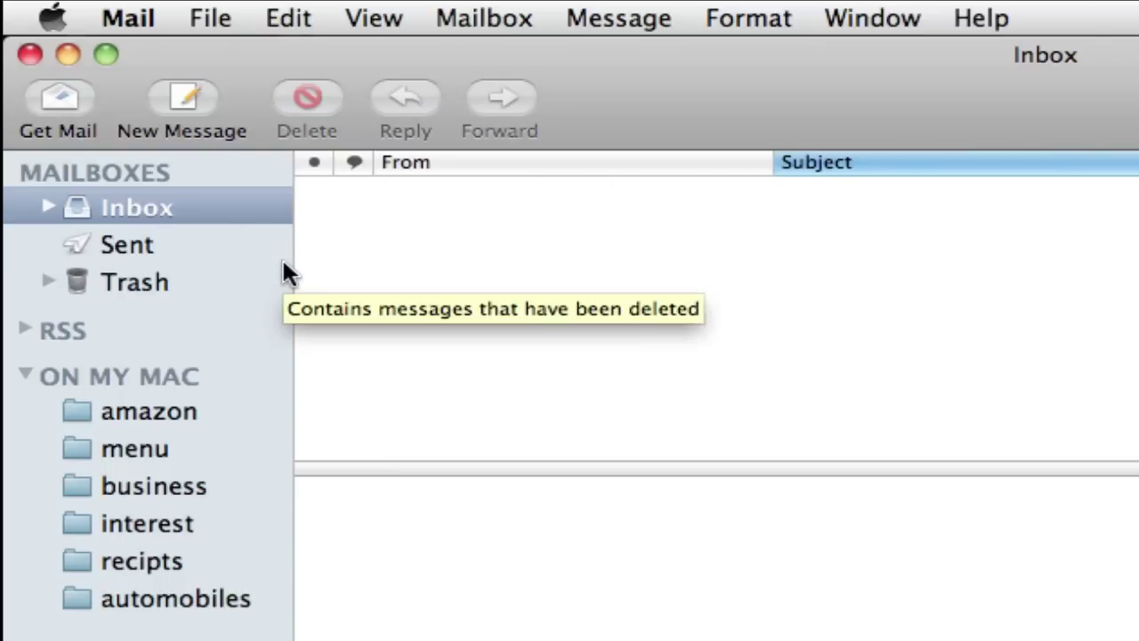
Fetch new mail and open the "automobile file" message in the Inbox
click(26, 113)
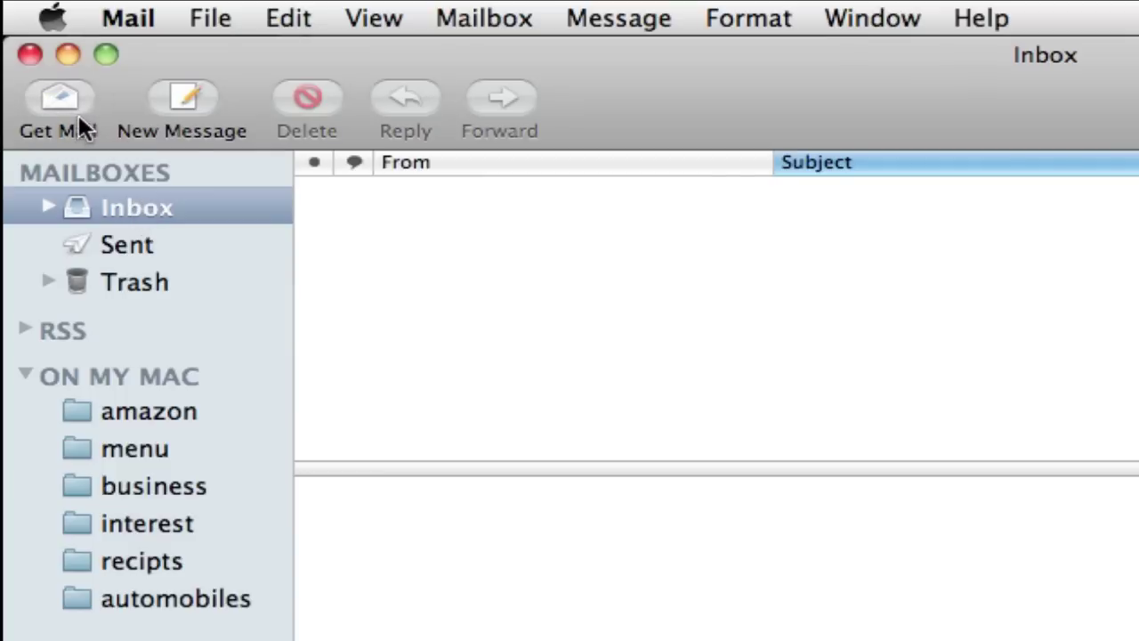
click(26, 113)
click(53, 96)
click(44, 98)
click(55, 102)
click(56, 98)
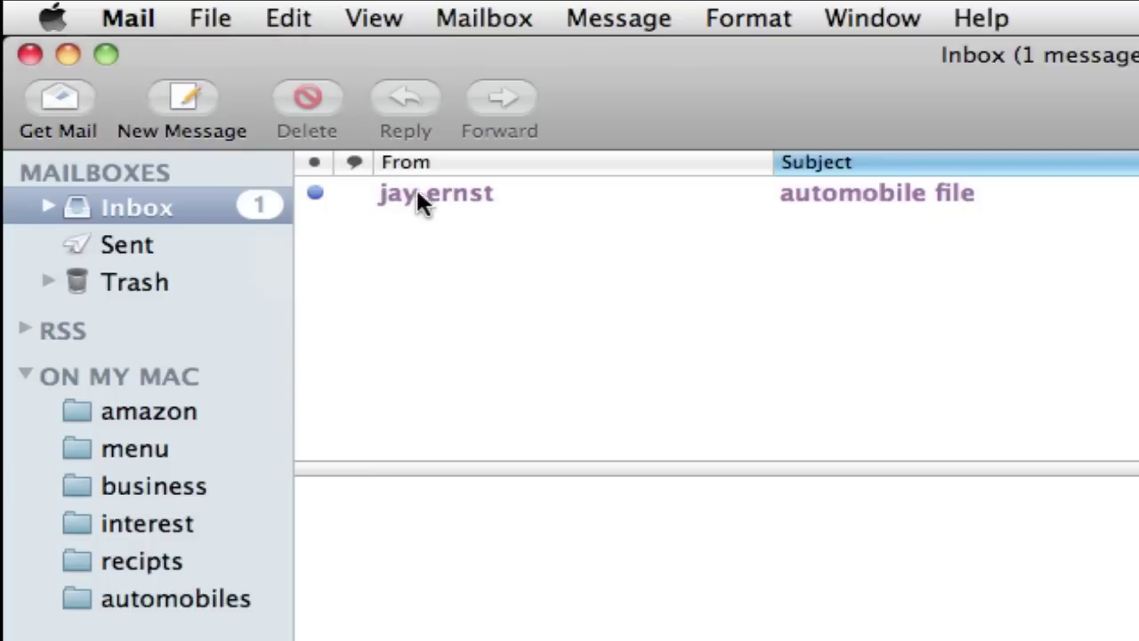
click(470, 200)
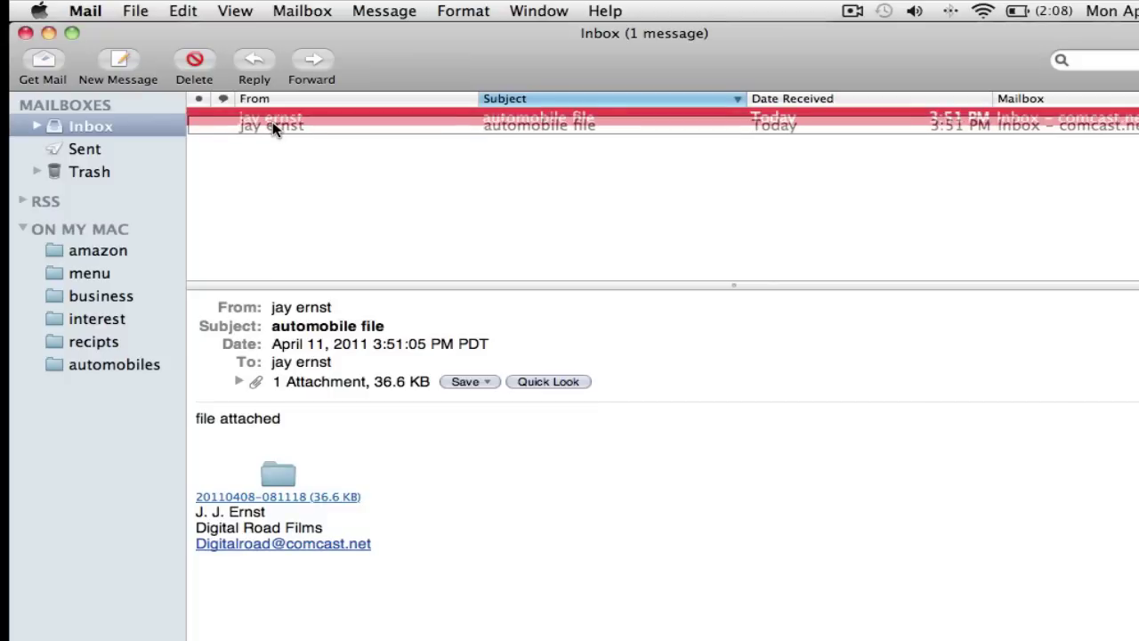
Move the "automobile file" message from the Inbox to the automobiles mailbox and open it there
drag(270, 120, 121, 377)
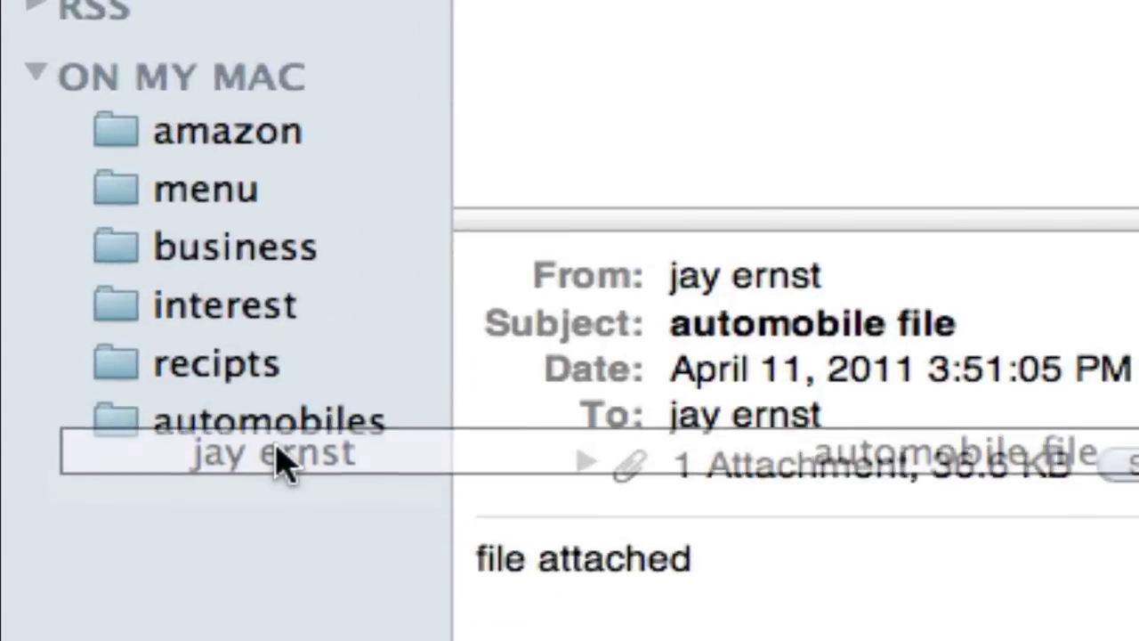
drag(280, 461, 258, 436)
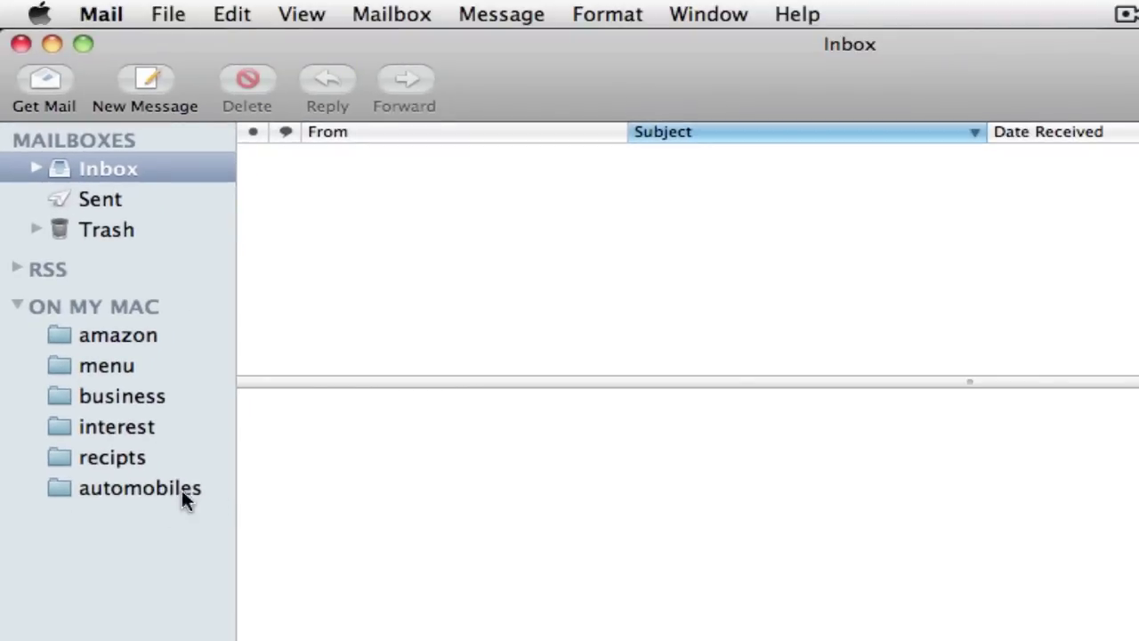
click(63, 495)
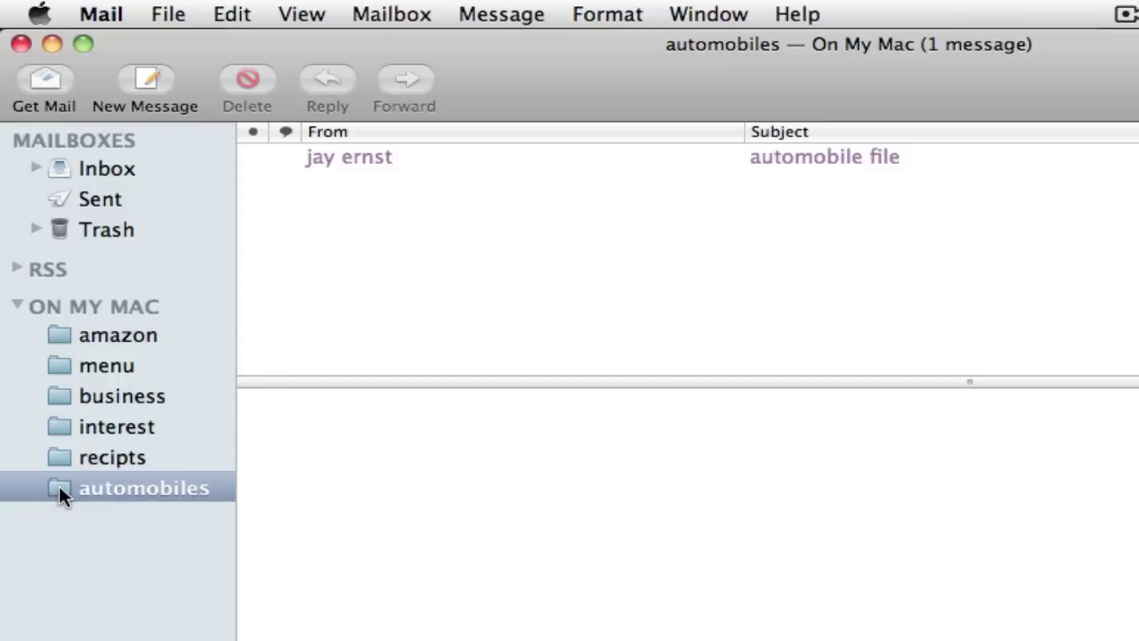
click(367, 162)
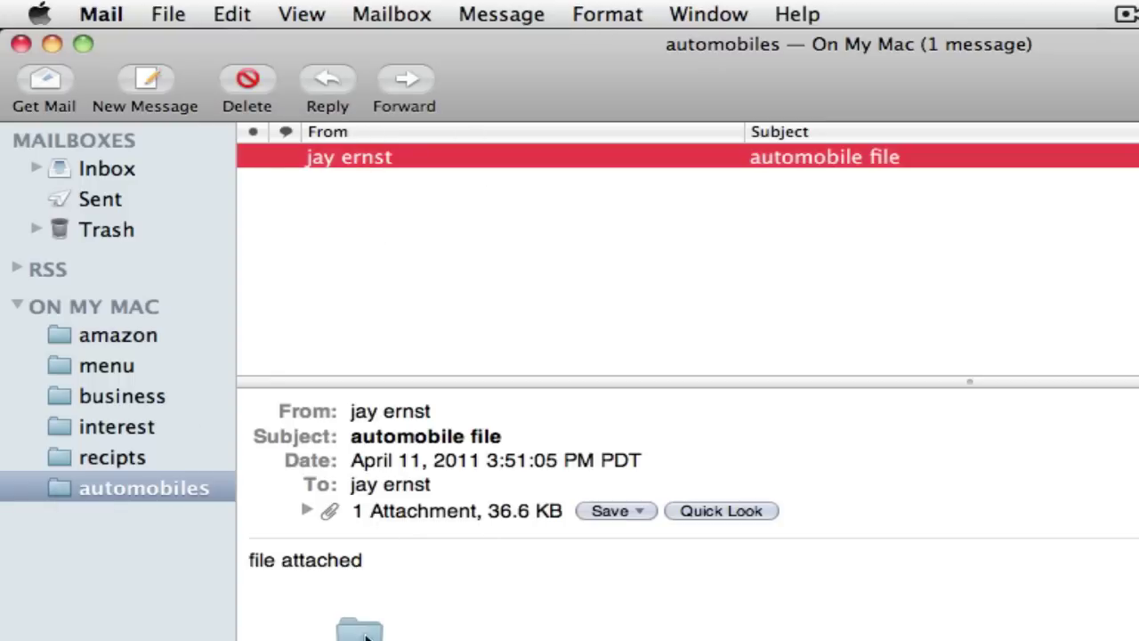